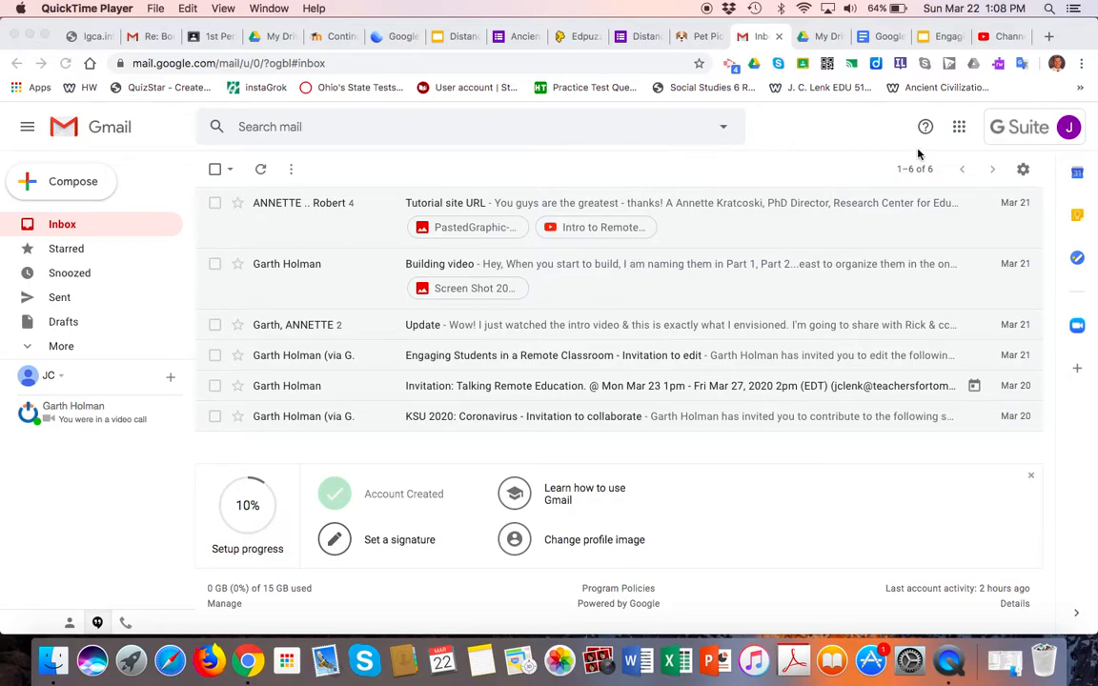
Step: Open Google Classroom from the Google apps launcher in the Gmail inbox
left_click(961, 132)
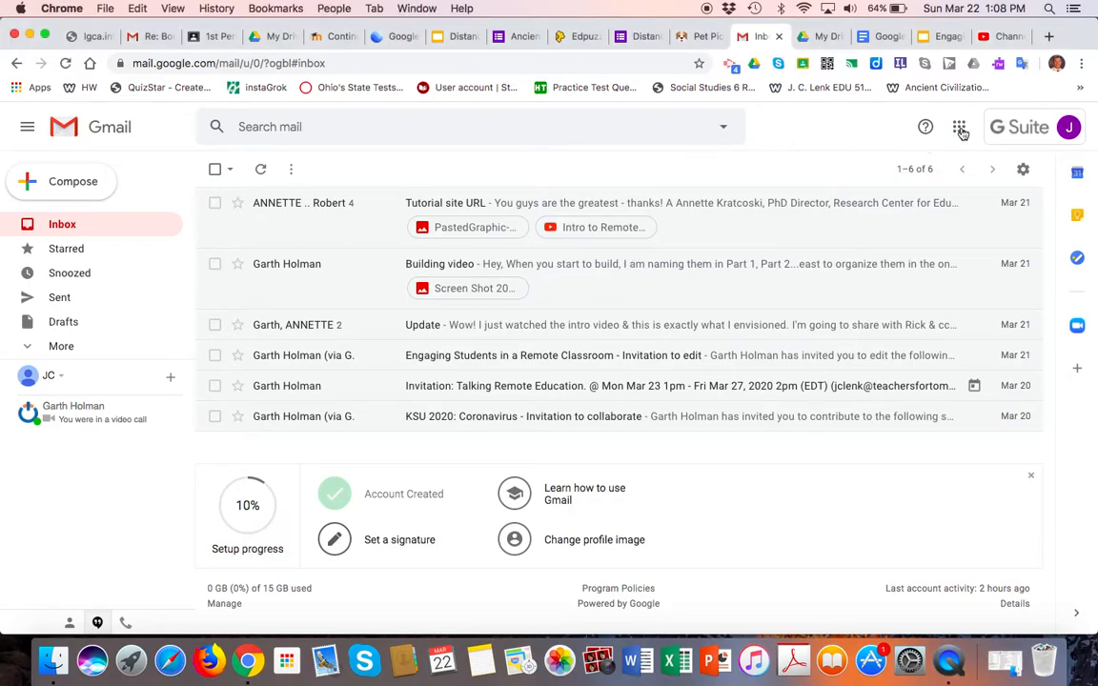
left_click(959, 128)
scroll(935, 281, "down", 5)
scroll(935, 283, "down", 2)
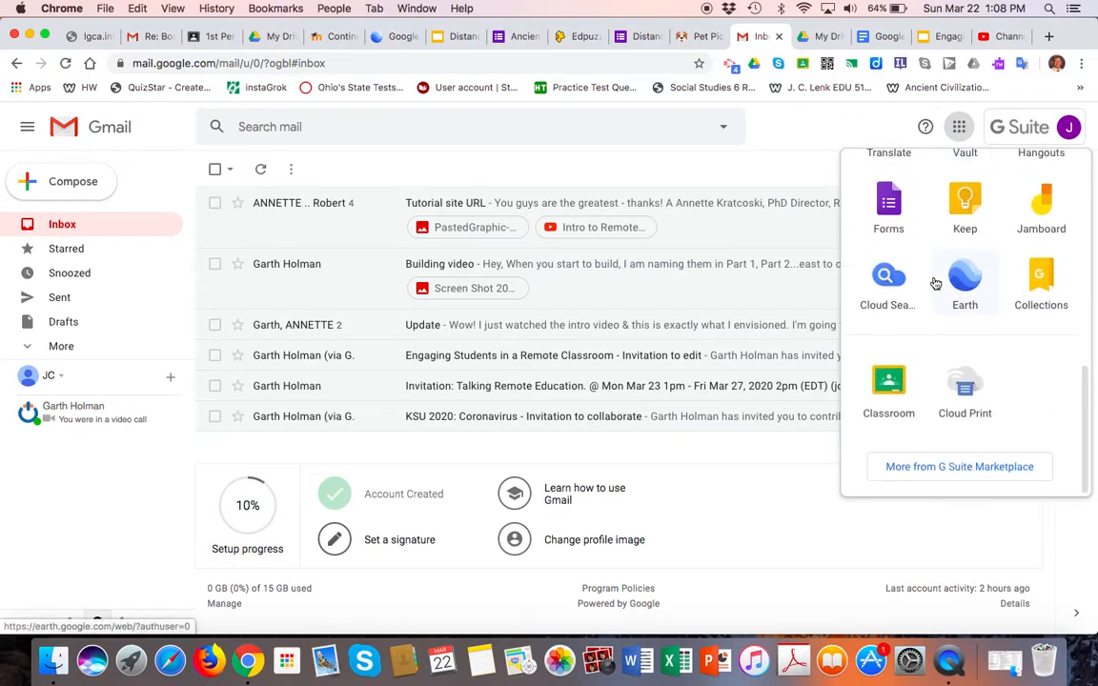
left_click(888, 382)
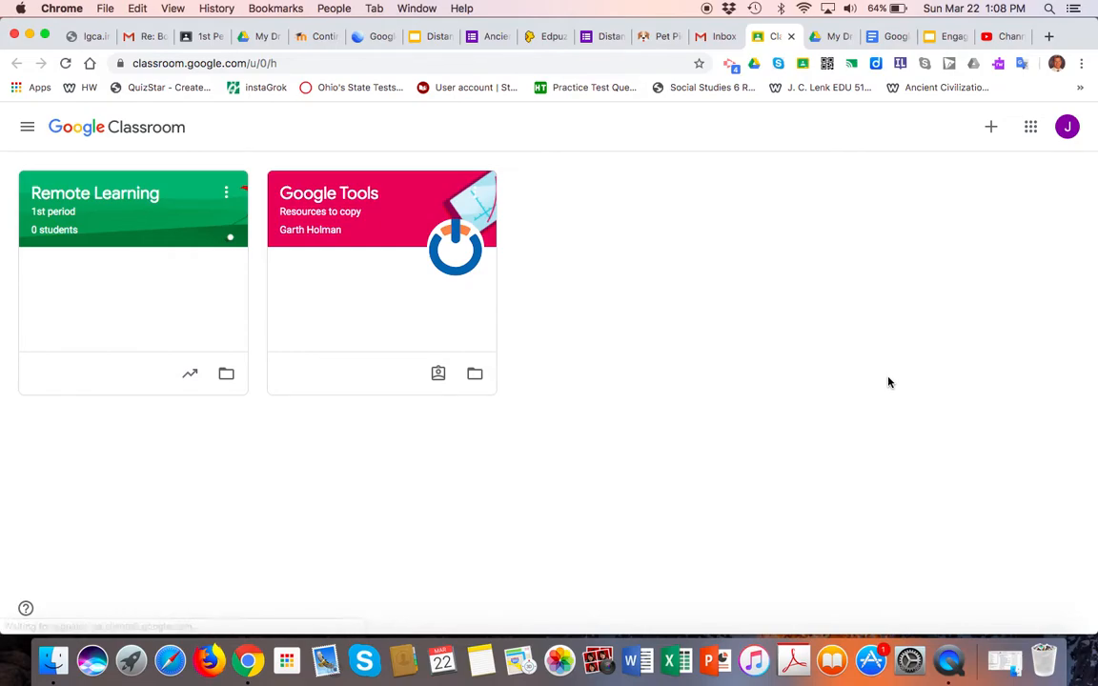
Step: Open the Remote Learning class and go to its Classwork page
left_click(62, 202)
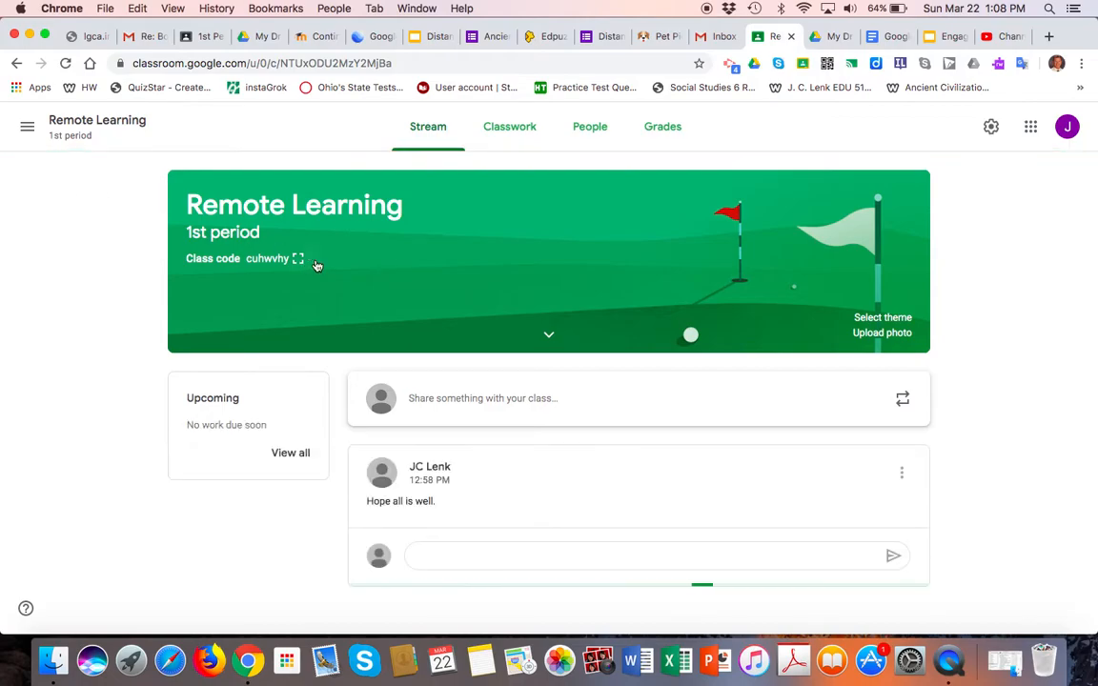
scroll(503, 286, "down", 2)
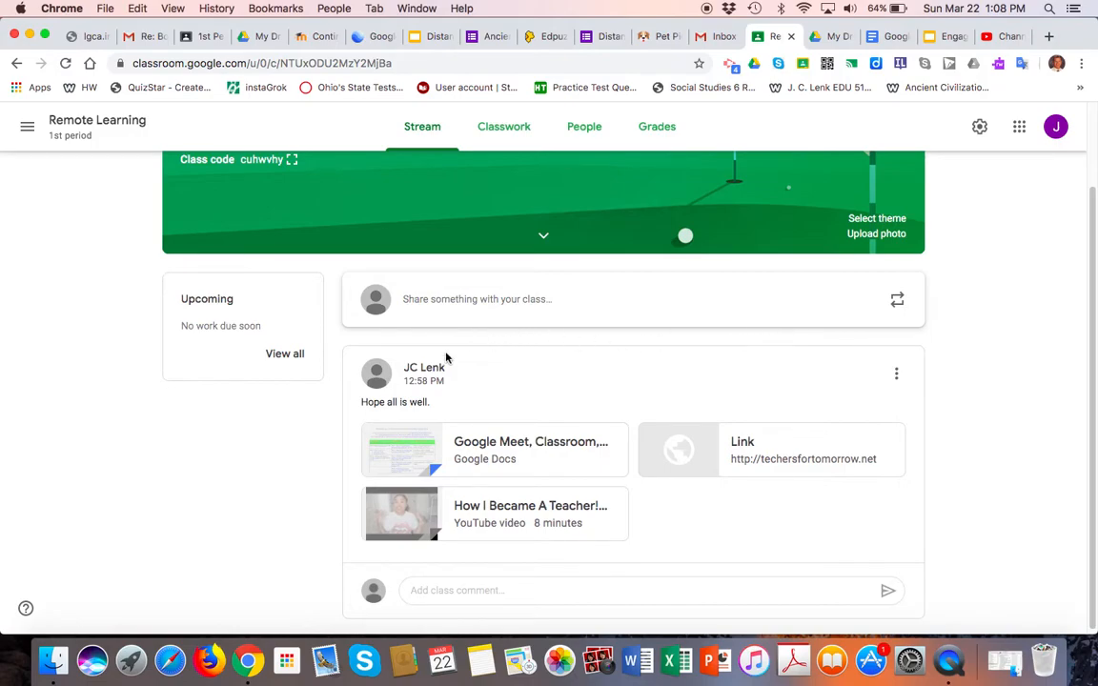
left_click(503, 129)
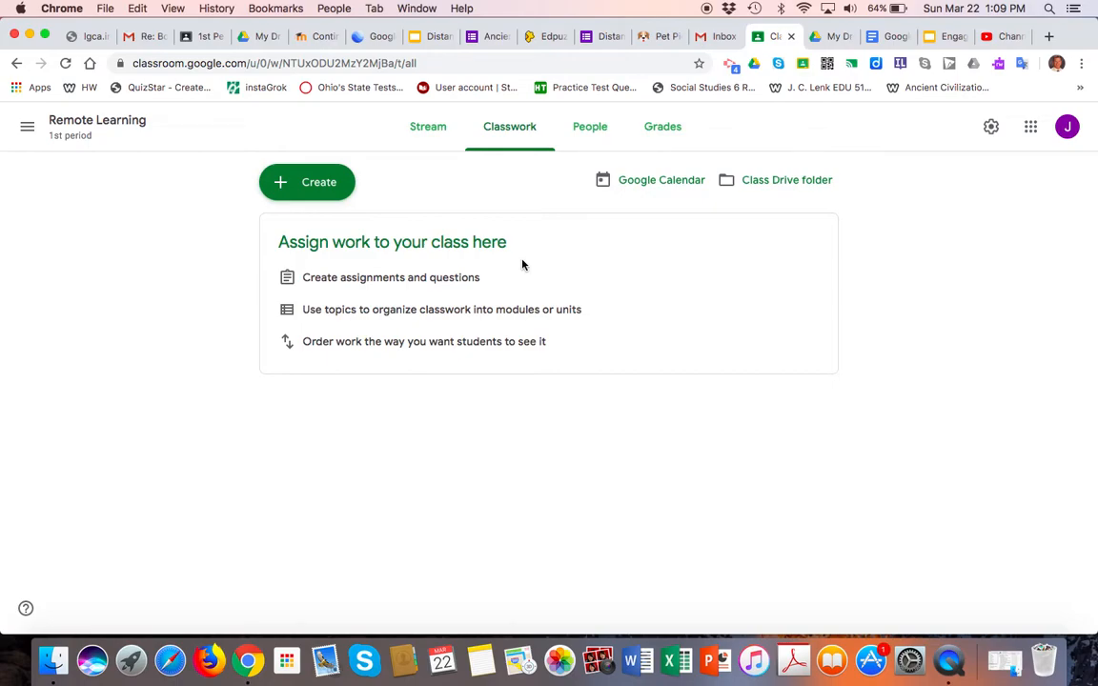
Step: Create a new assignment titled "Remote Essy" with the instructions "Write an essay on remote learning"
left_click(290, 185)
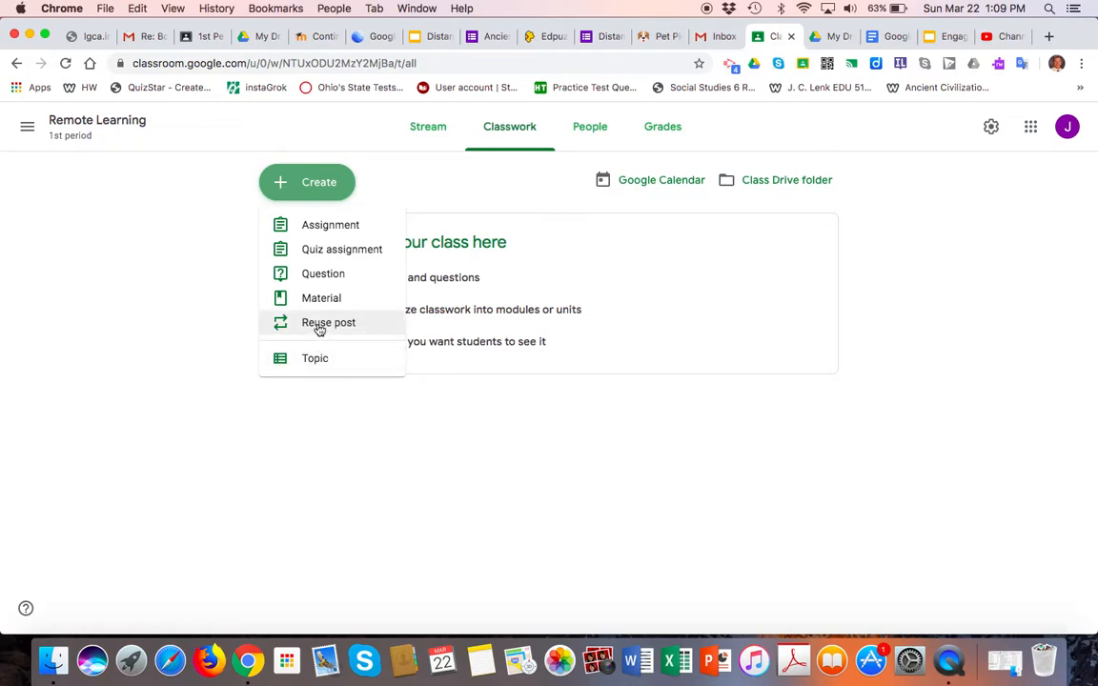
left_click(322, 229)
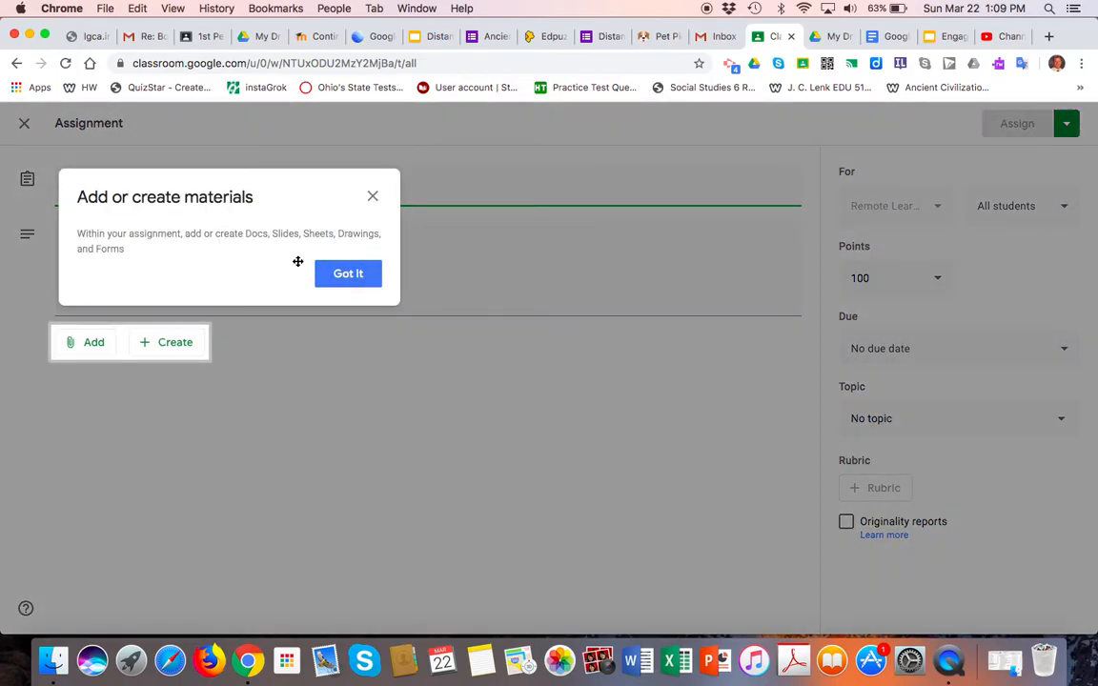
left_click(348, 274)
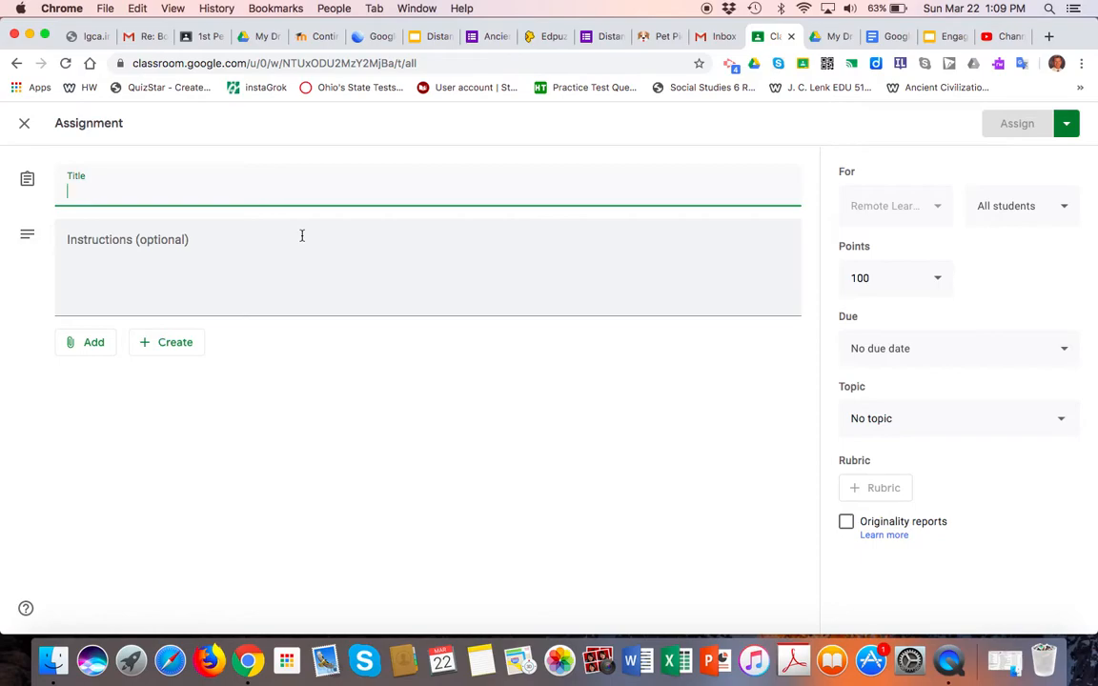
type("Remote Ess")
type("ay")
left_click(169, 244)
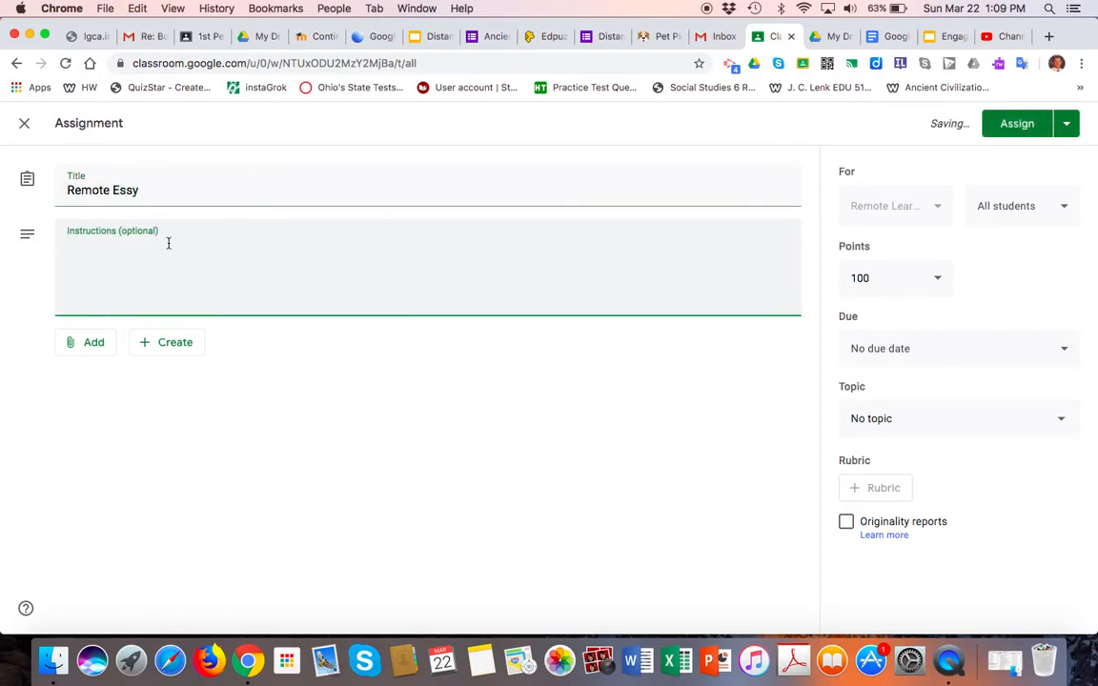
type("Write an essa")
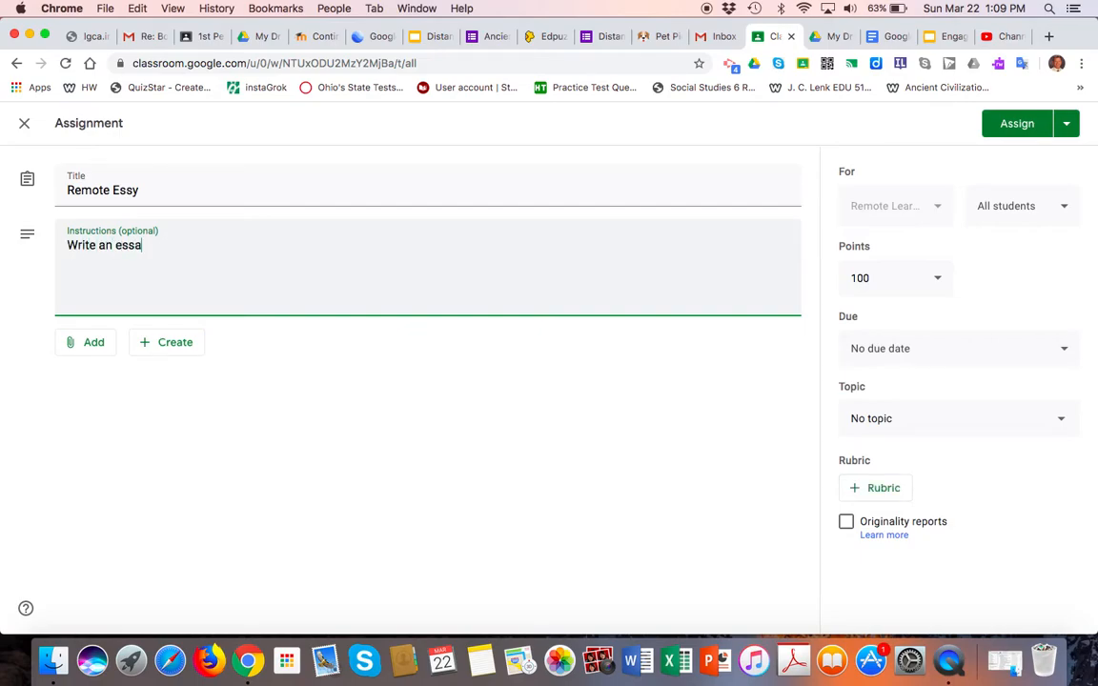
type("y on remote learning")
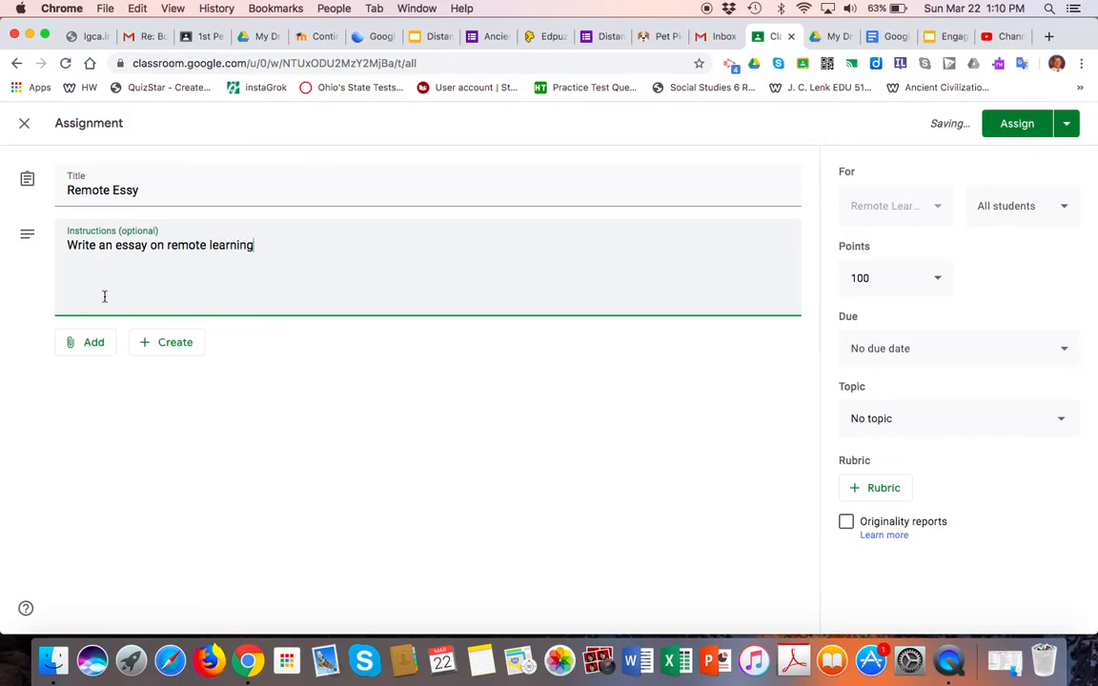
left_click(85, 342)
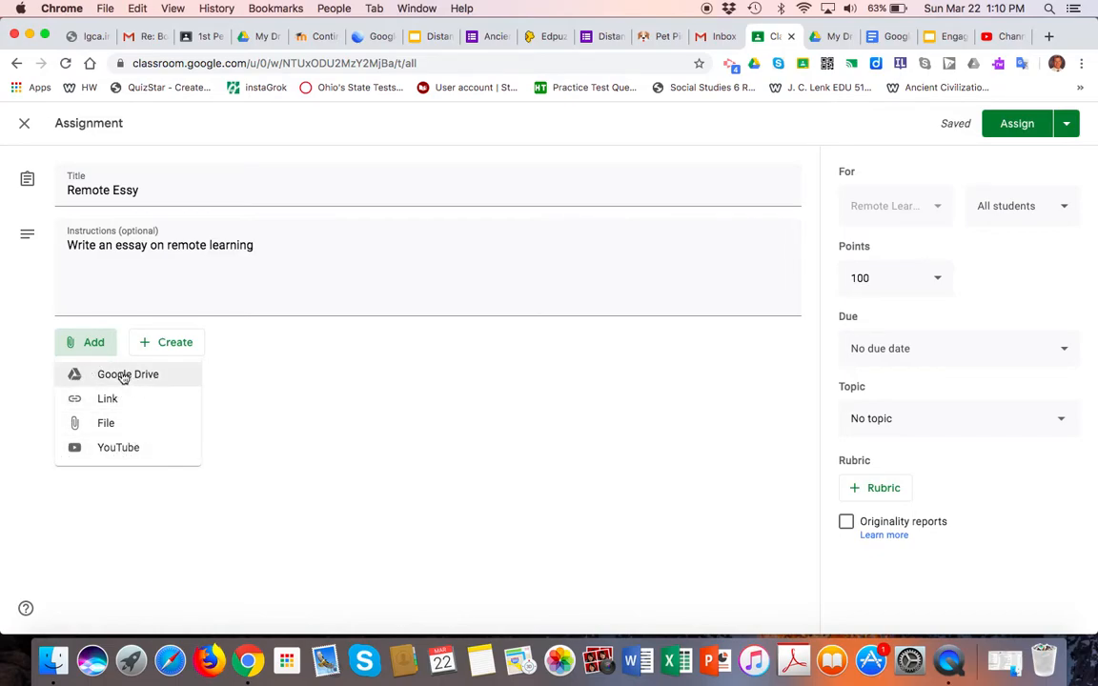
left_click(301, 361)
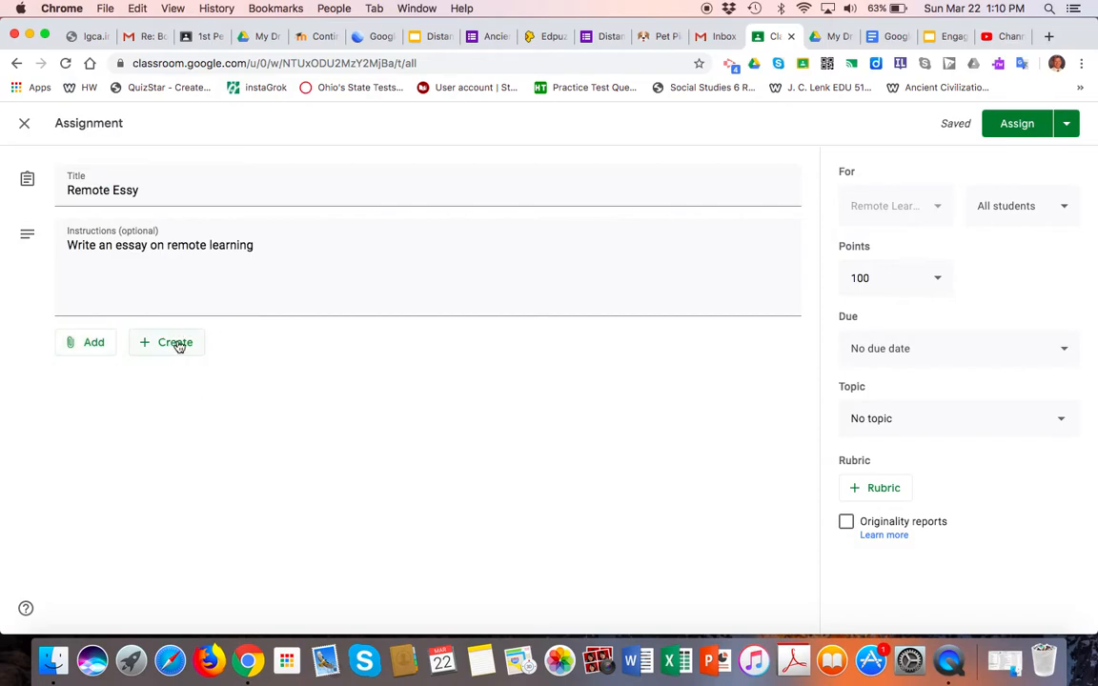
Step: Set the assignment's point value to 10
left_click(939, 282)
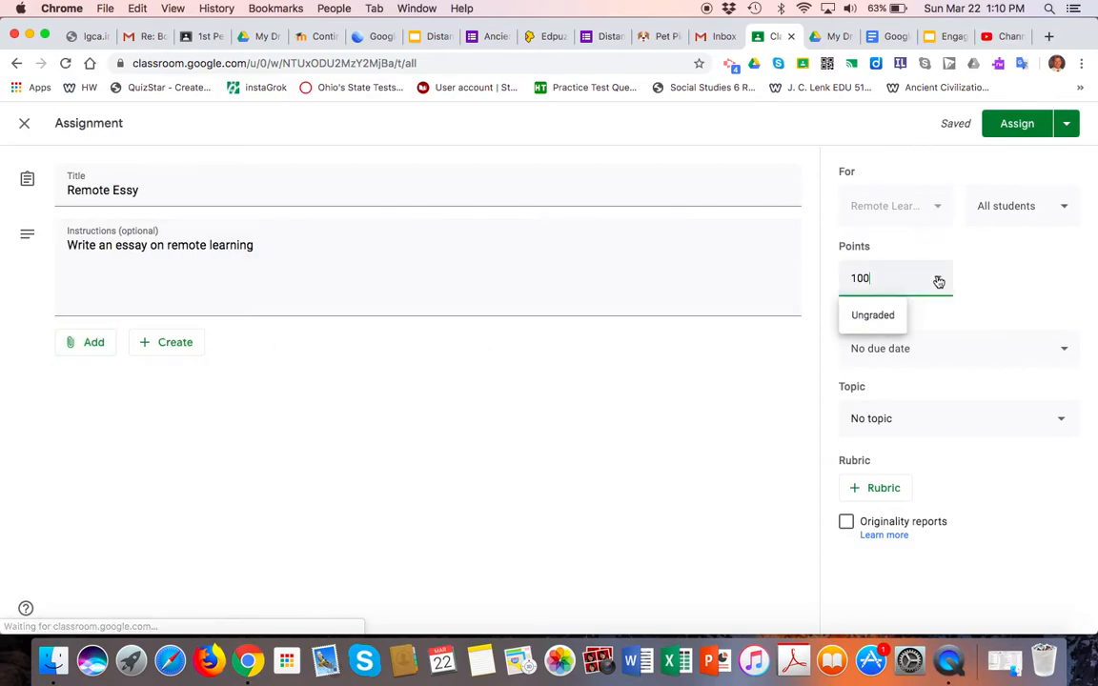
key("BackSpace")
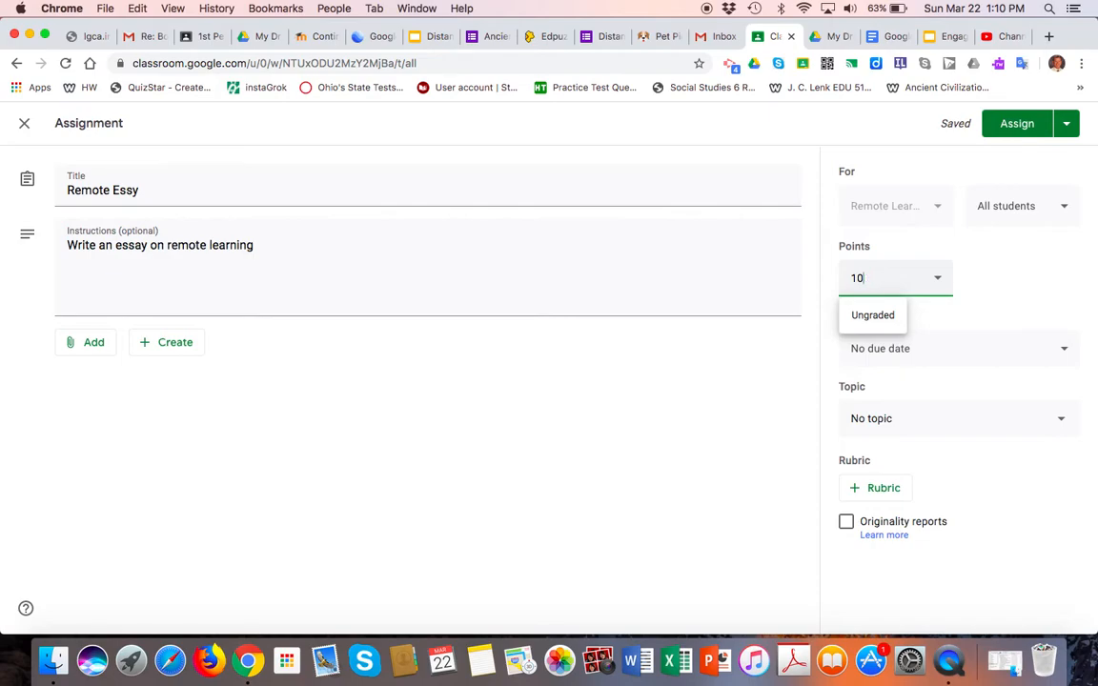
left_click(939, 209)
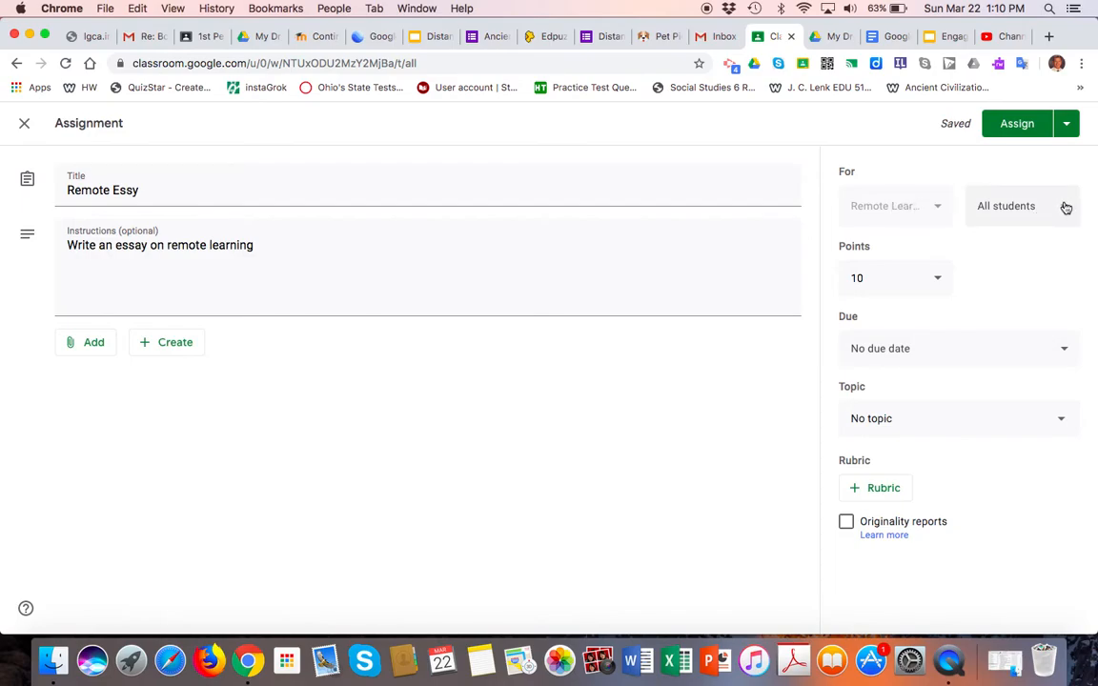
Step: Set the assignment's due date to Mar 25, 2020 at 6:00 PM and assign it to all students
left_click(1058, 350)
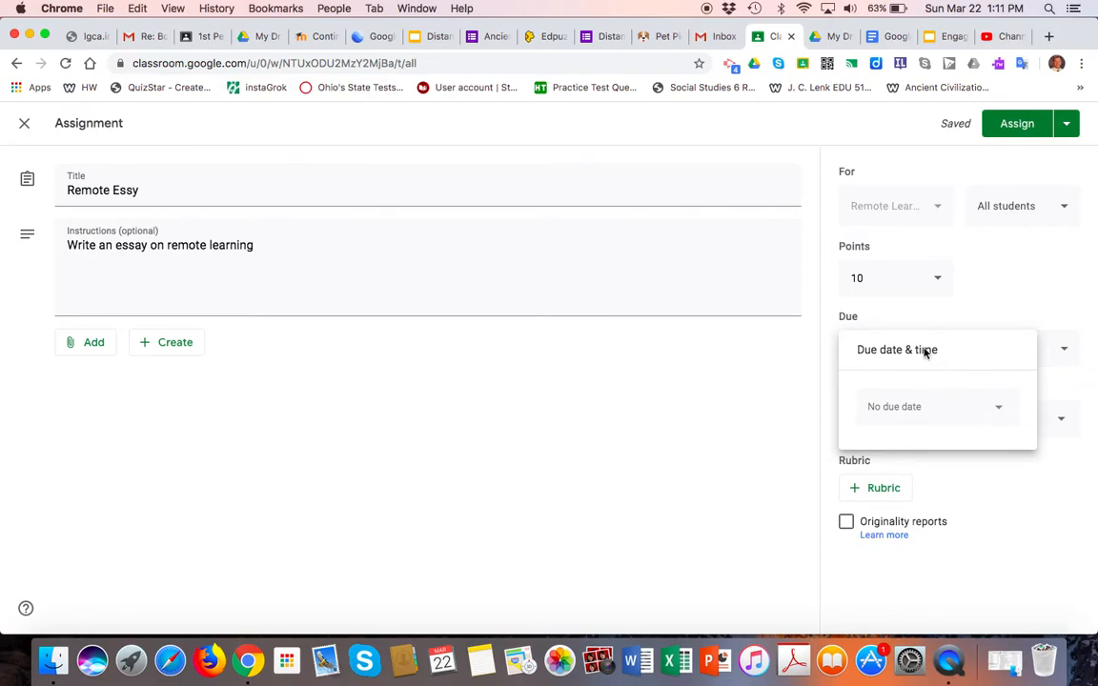
left_click(998, 417)
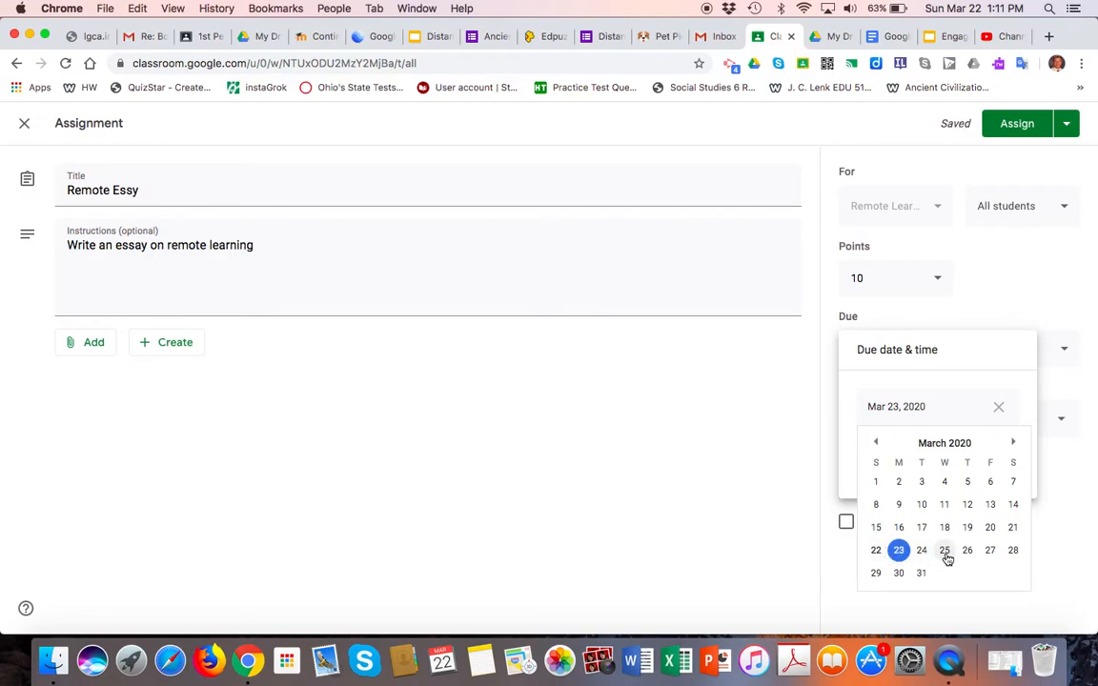
left_click(944, 550)
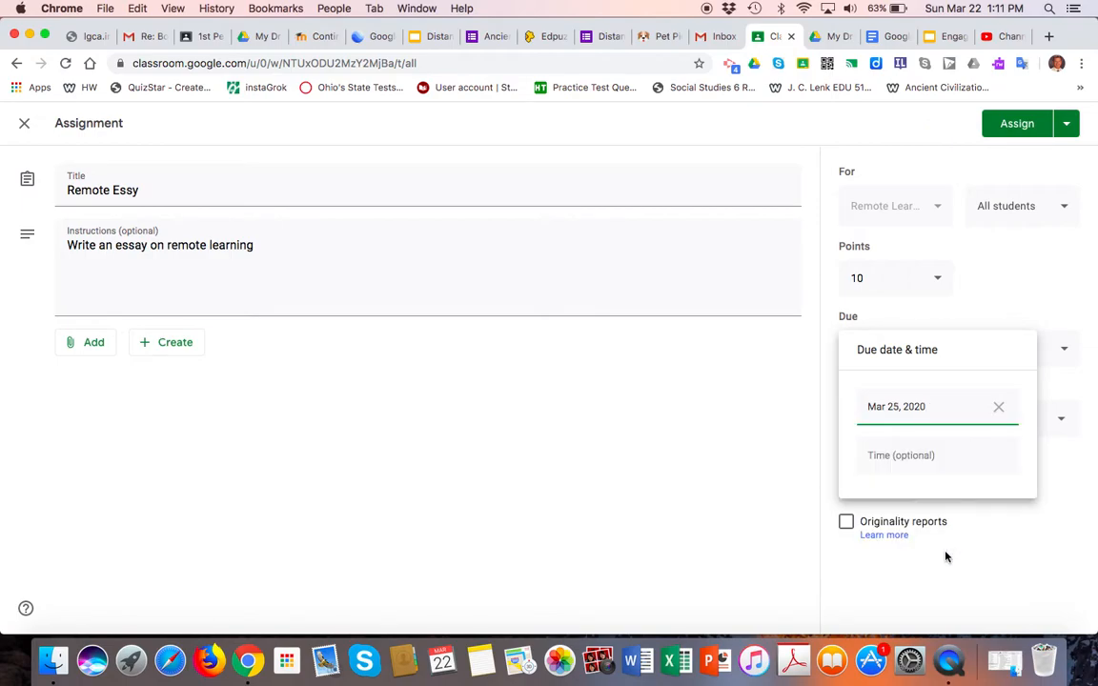
left_click(902, 456)
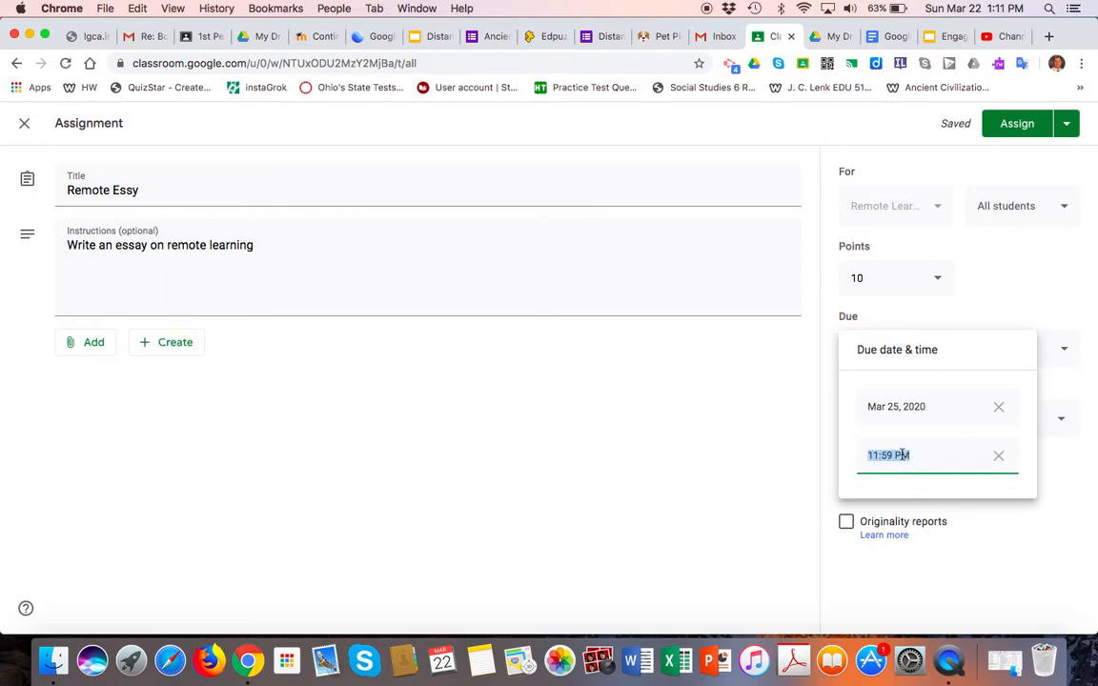
type("6:00pm")
left_click(1025, 571)
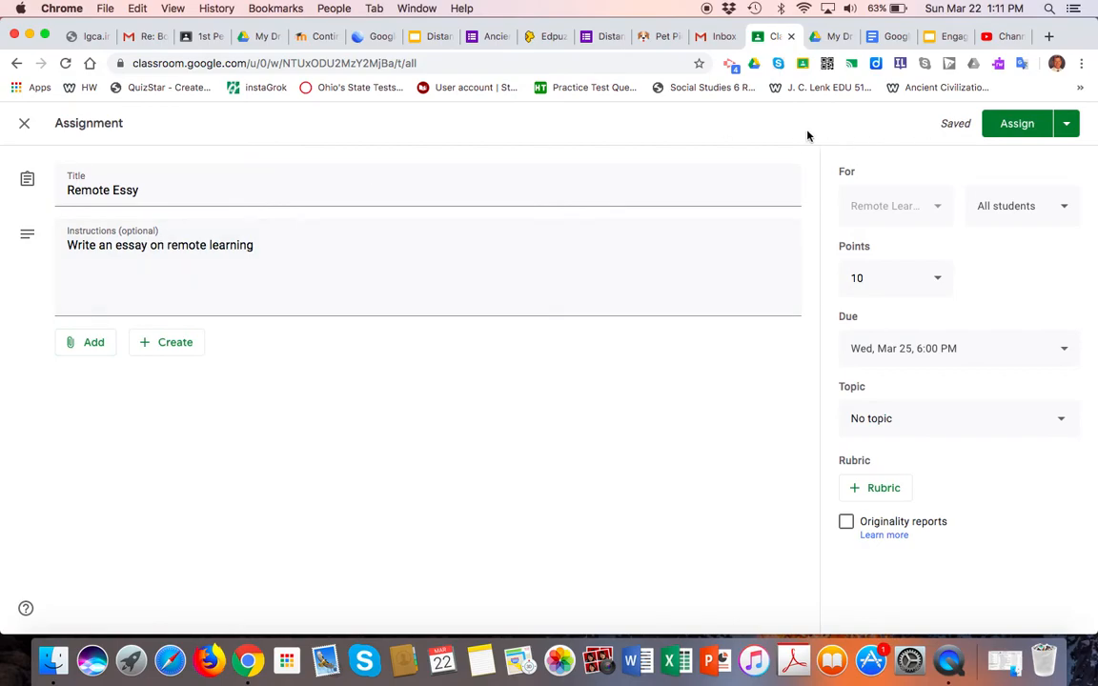
left_click(1014, 130)
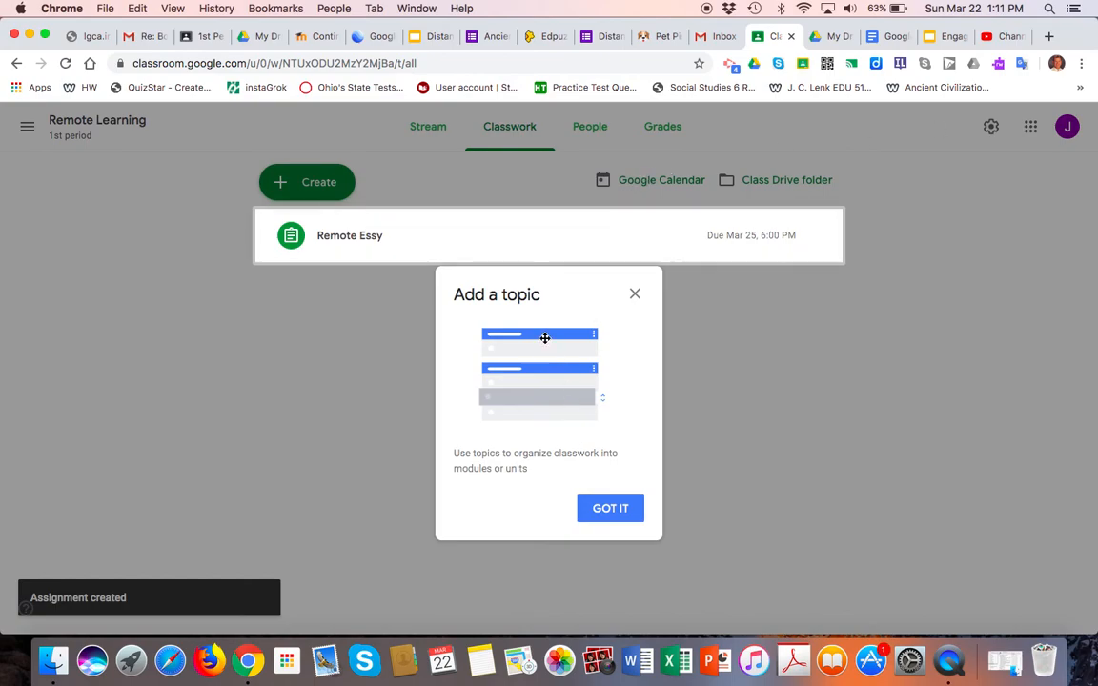
left_click(611, 509)
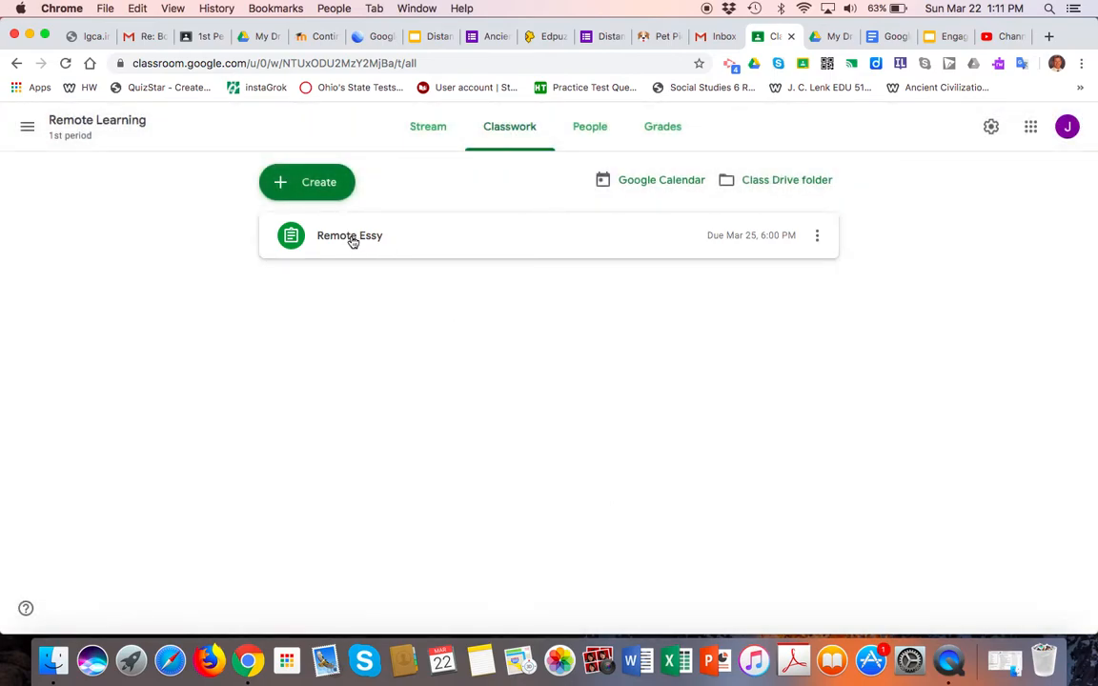
Step: Edit the posted assignment to correct its title to "Remote Essay" and save it
left_click(817, 235)
left_click(758, 269)
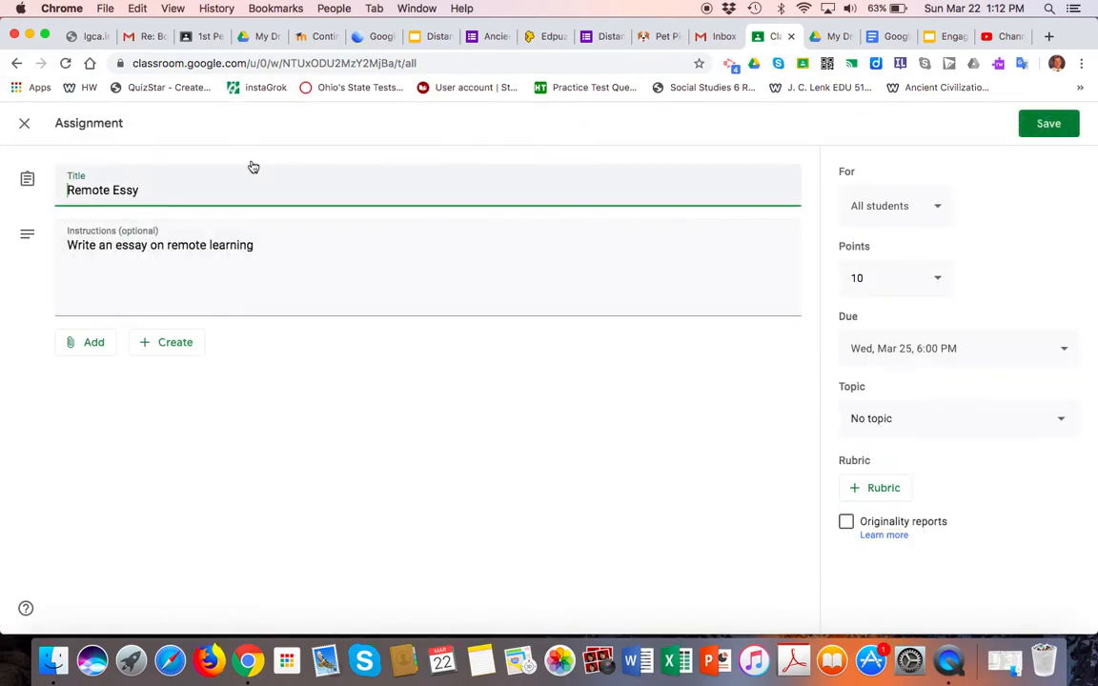
left_click(136, 193)
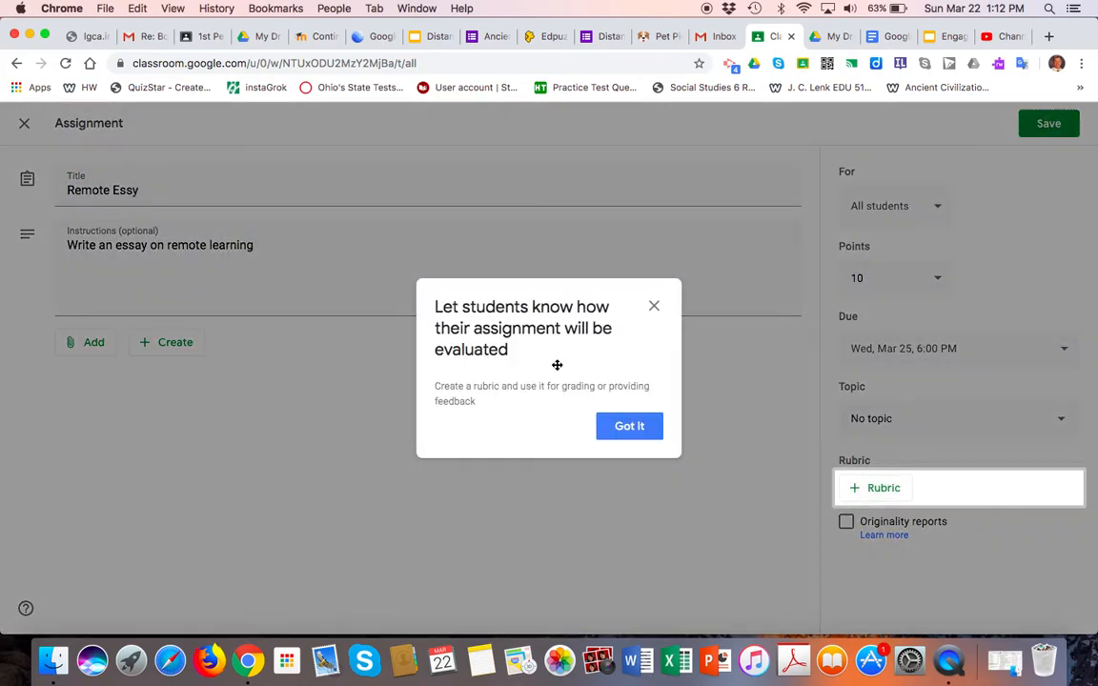
left_click(640, 434)
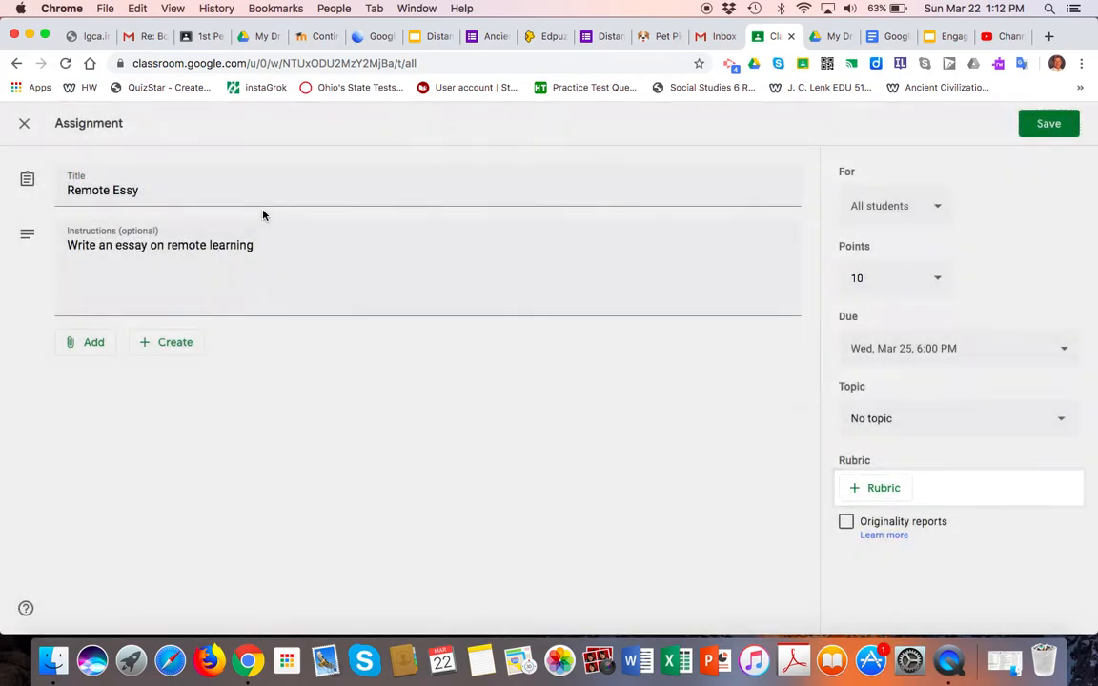
left_click(131, 186)
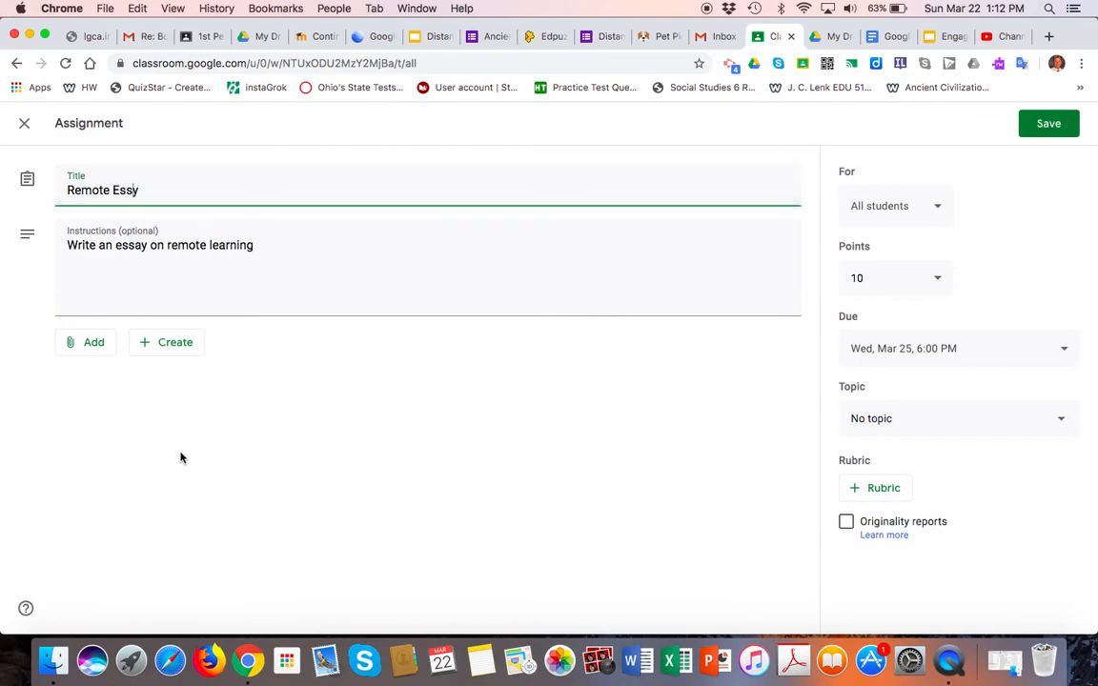
left_click(1037, 130)
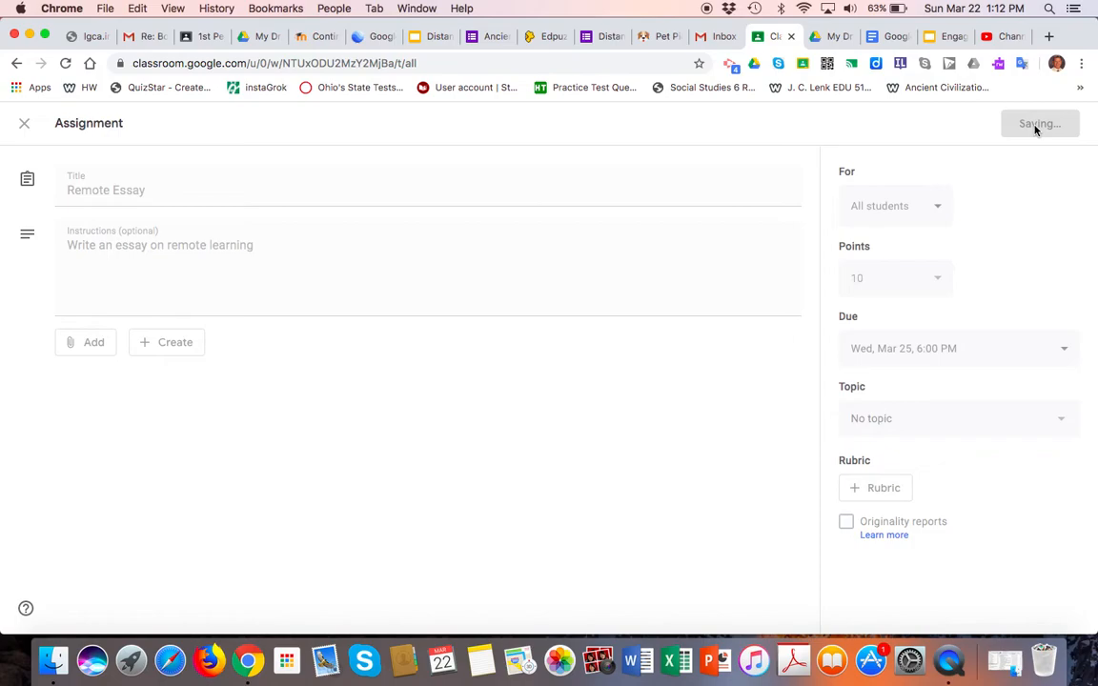
Step: Expand the Remote Essay assignment and review its student work and instructions pages
left_click(390, 255)
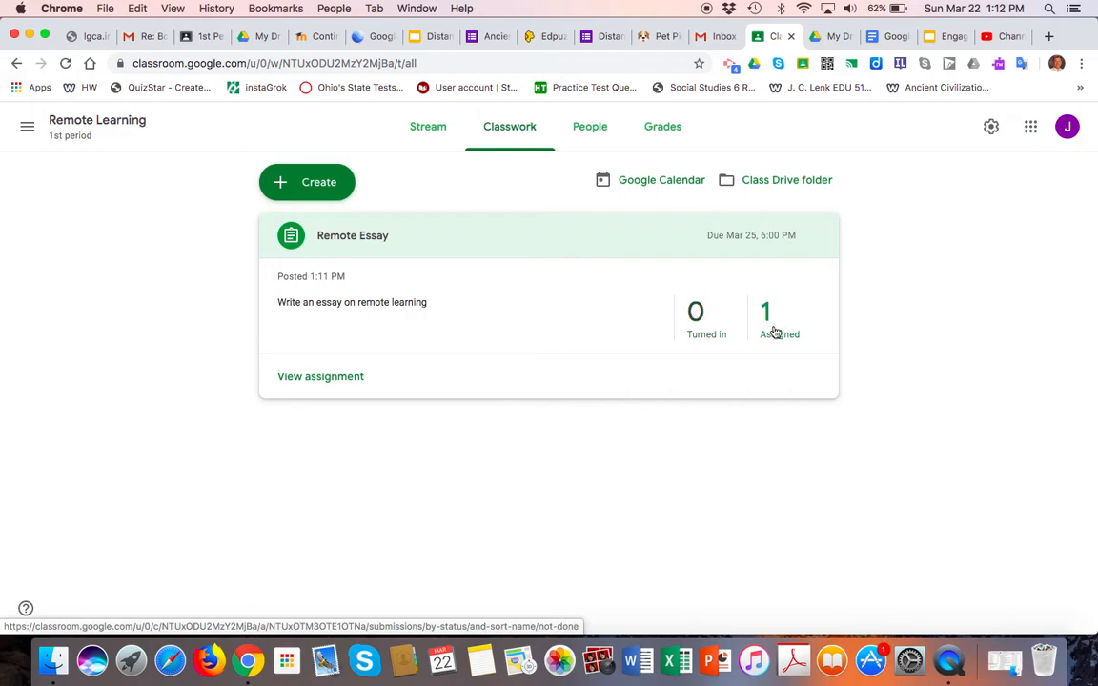
left_click(699, 315)
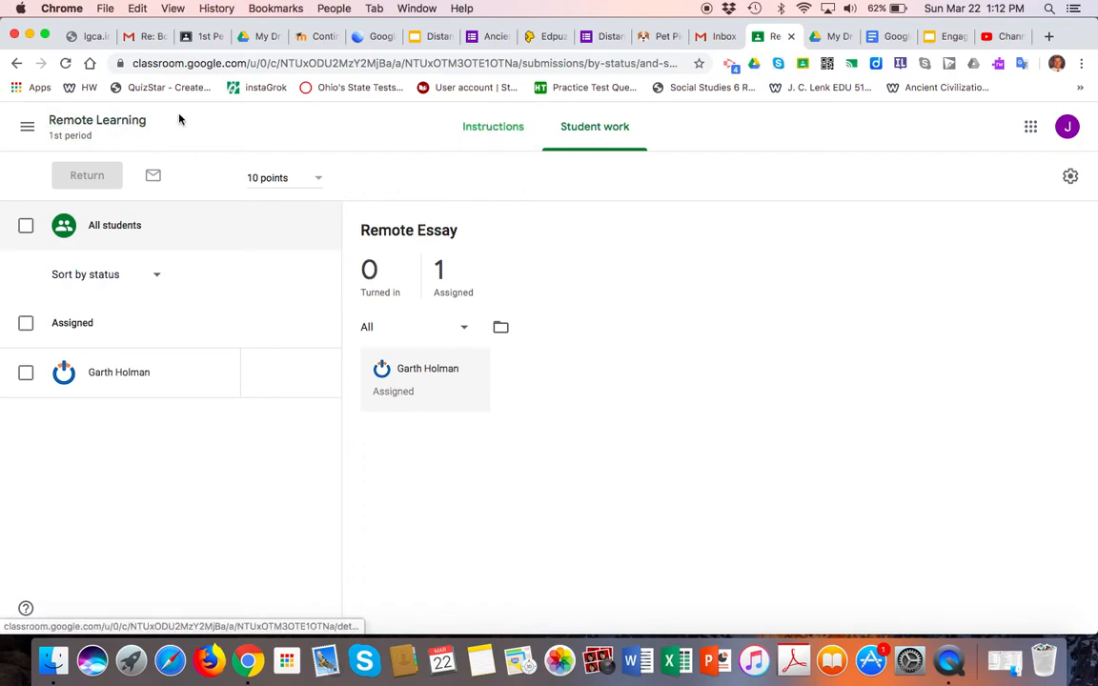
left_click(506, 131)
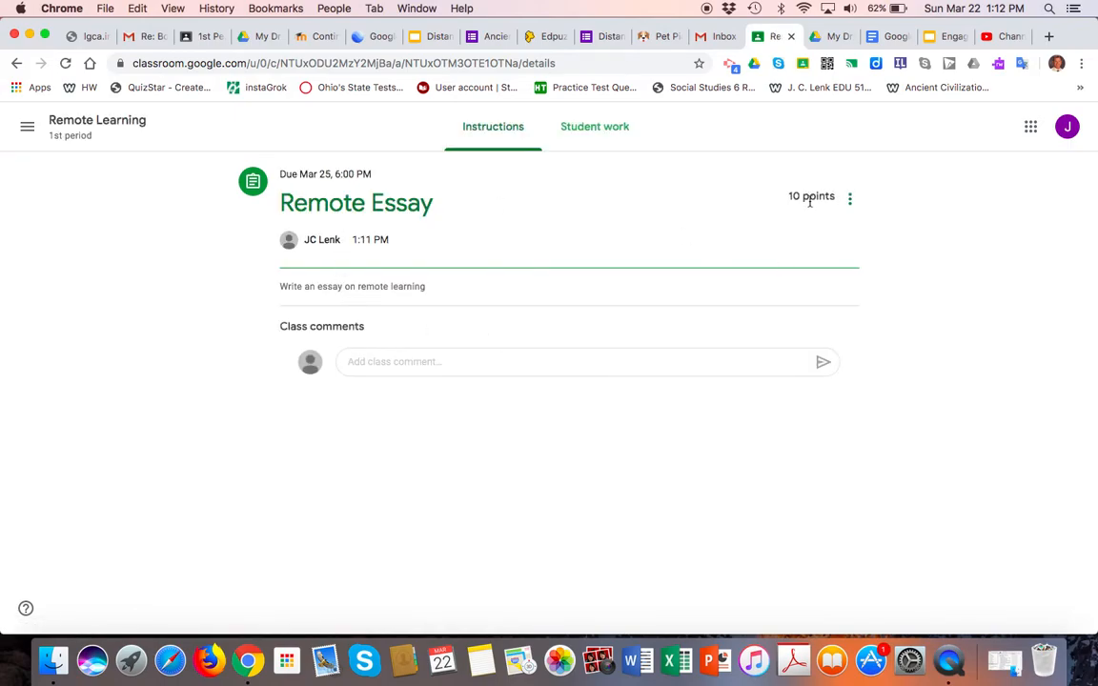
Step: Reopen the Remote Essay assignment for editing and dismiss the originality reports tip
left_click(849, 199)
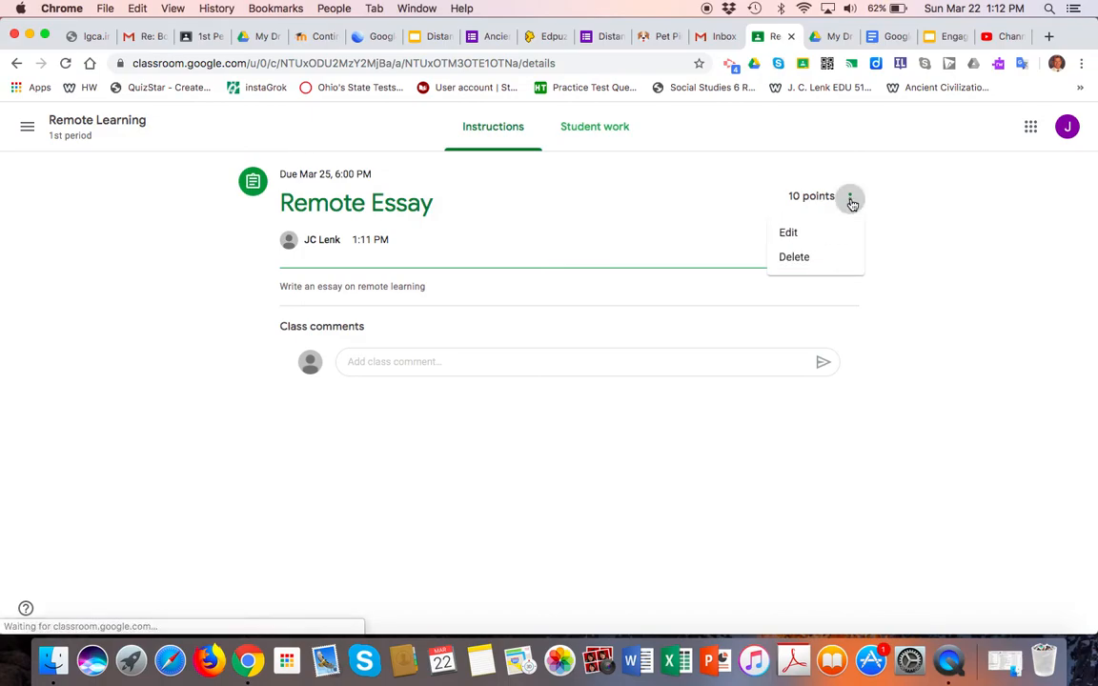
left_click(789, 235)
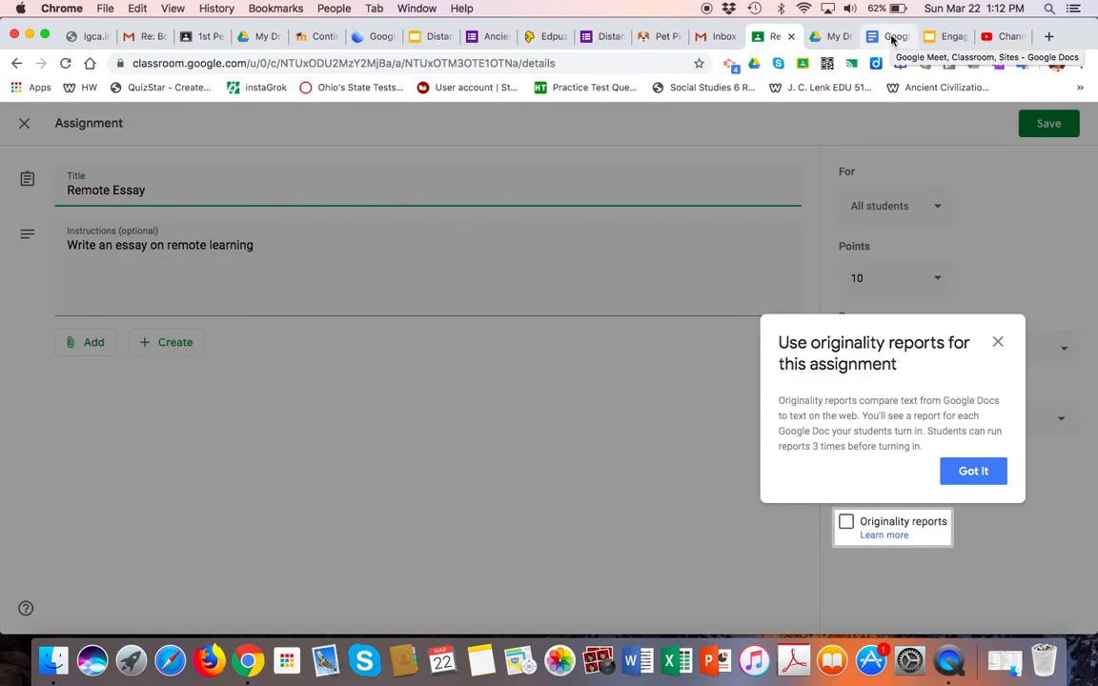
left_click(973, 472)
Step: Switch to the open Google Docs file, create a new blank document from it and title it "Remote Essay"
left_click(892, 39)
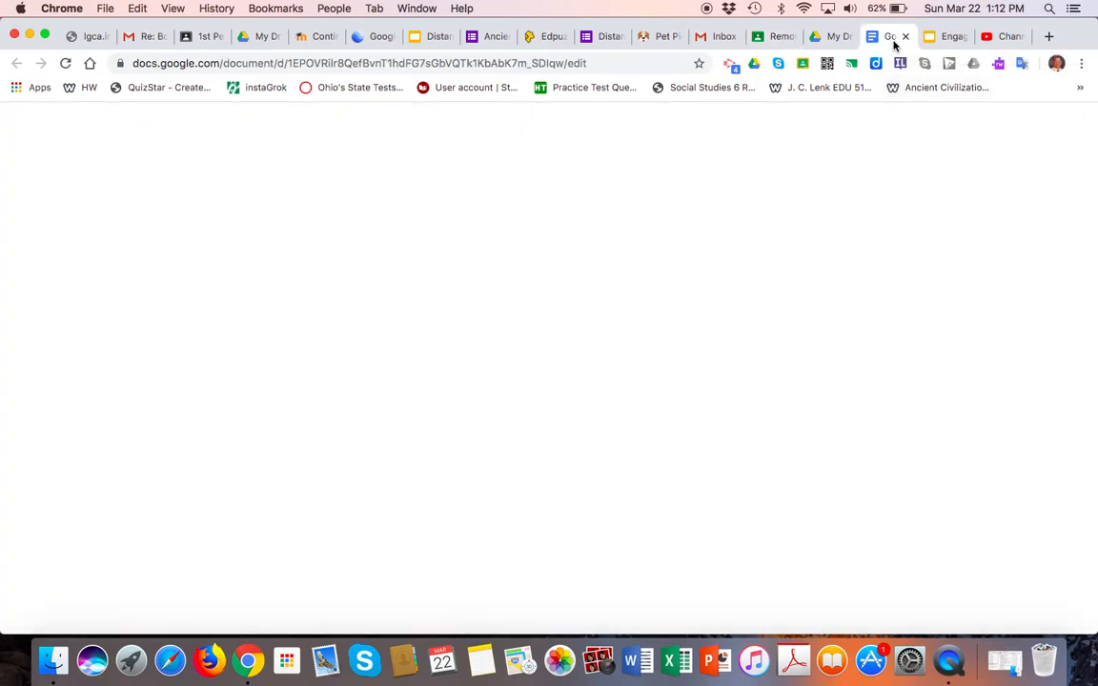
left_click(62, 140)
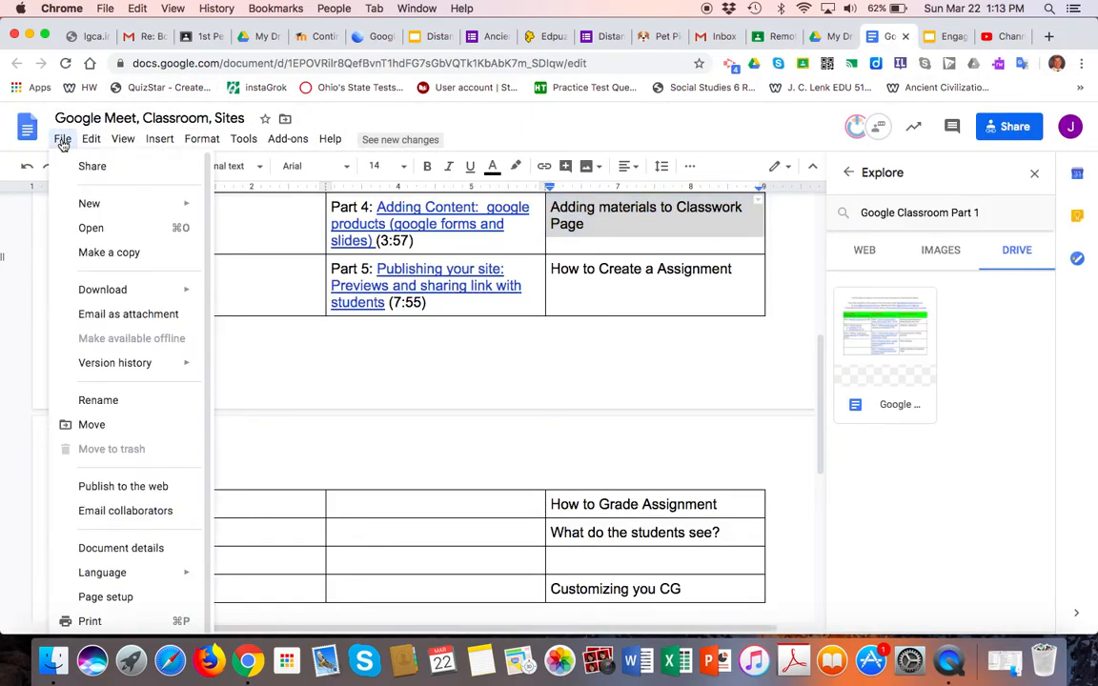
mouse_move(90, 206)
left_click(248, 214)
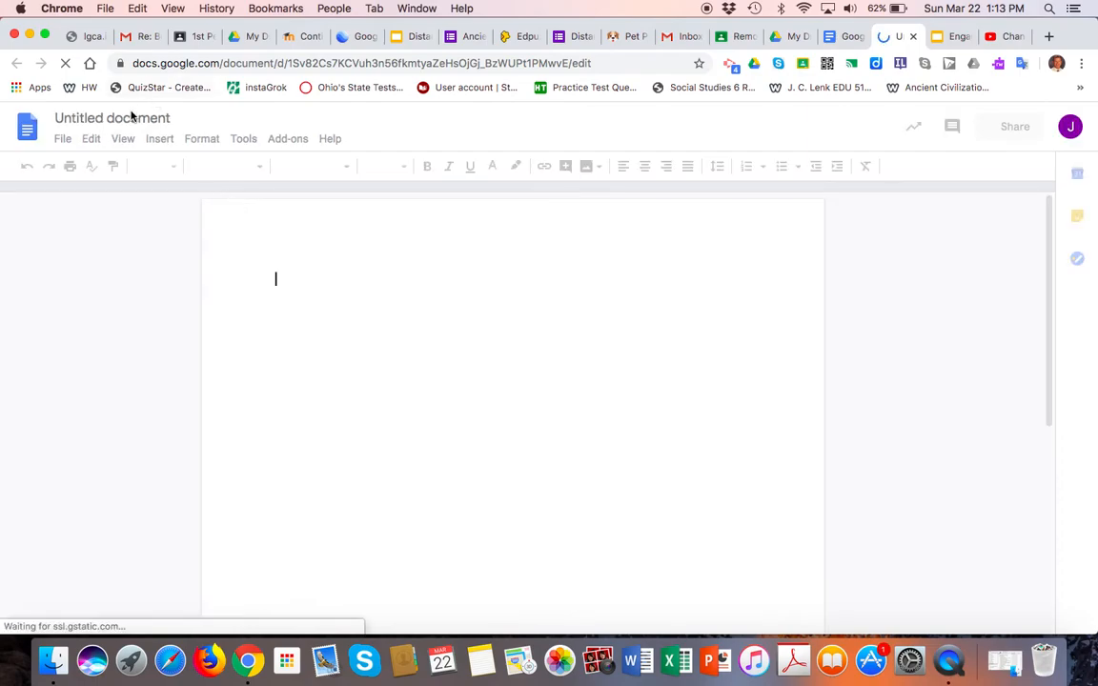
left_click(129, 117)
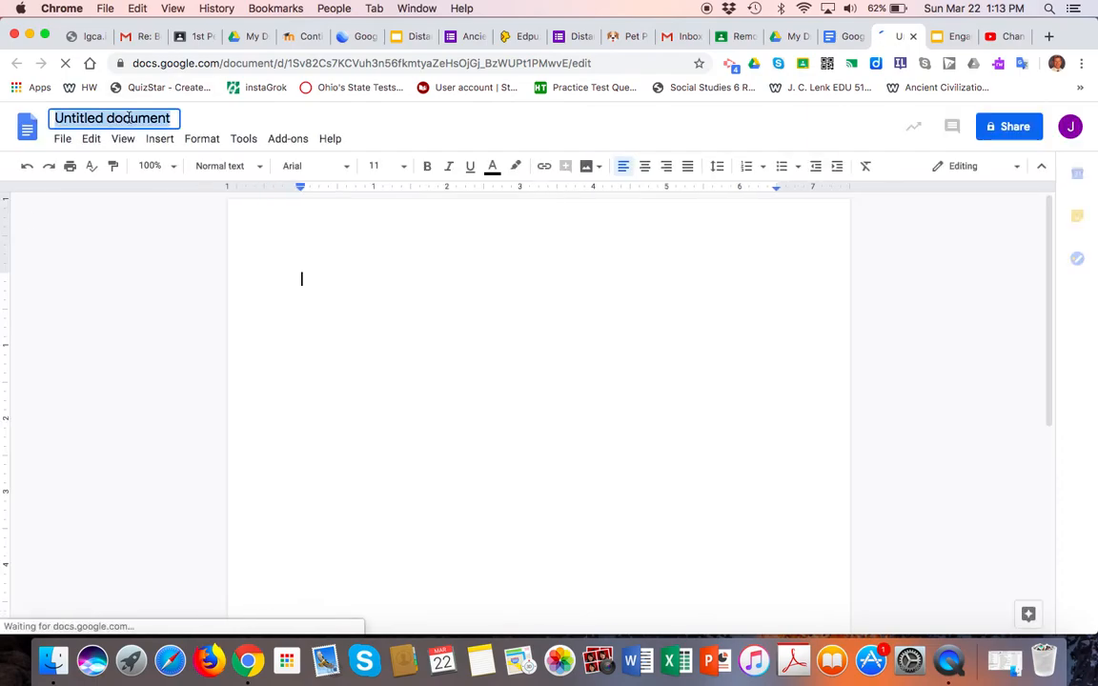
type("Remote Essay")
key("Return")
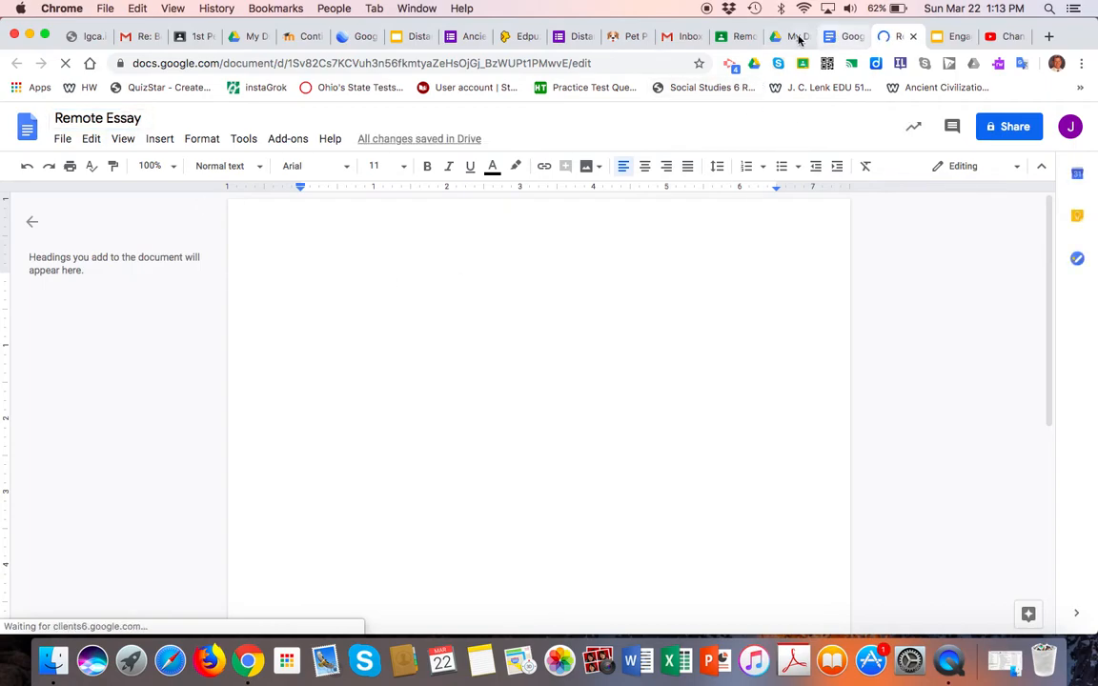
Step: Return to the Remote Essay assignment in Google Classroom and attach the Remote Essay document from Google Drive
left_click(738, 36)
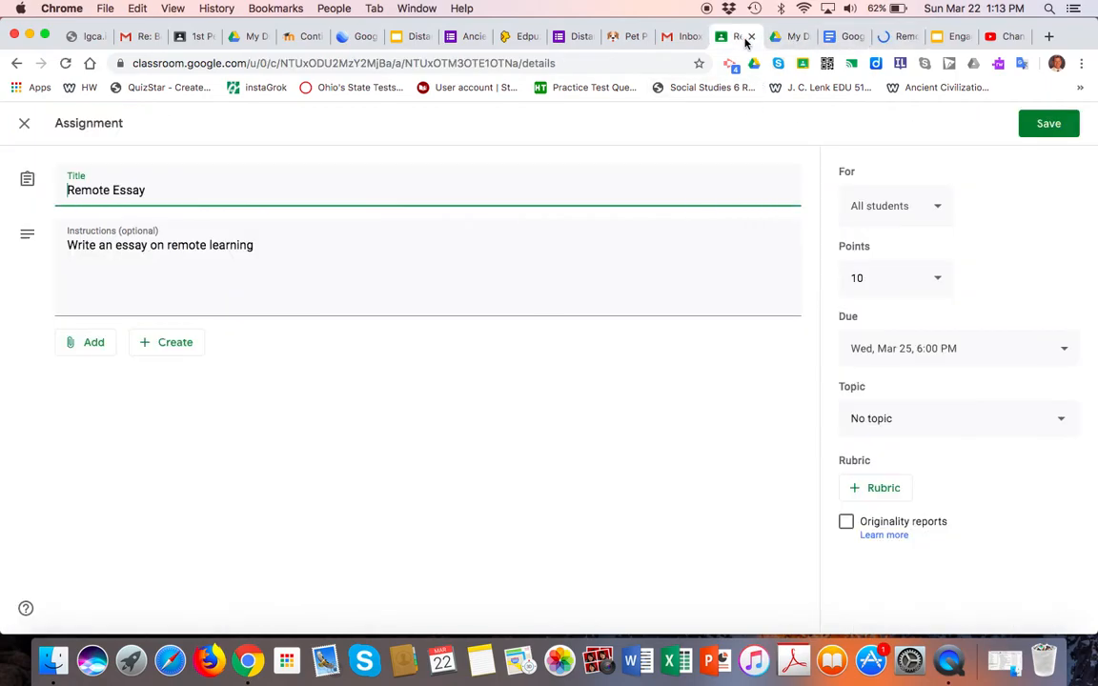
left_click(74, 344)
left_click(114, 379)
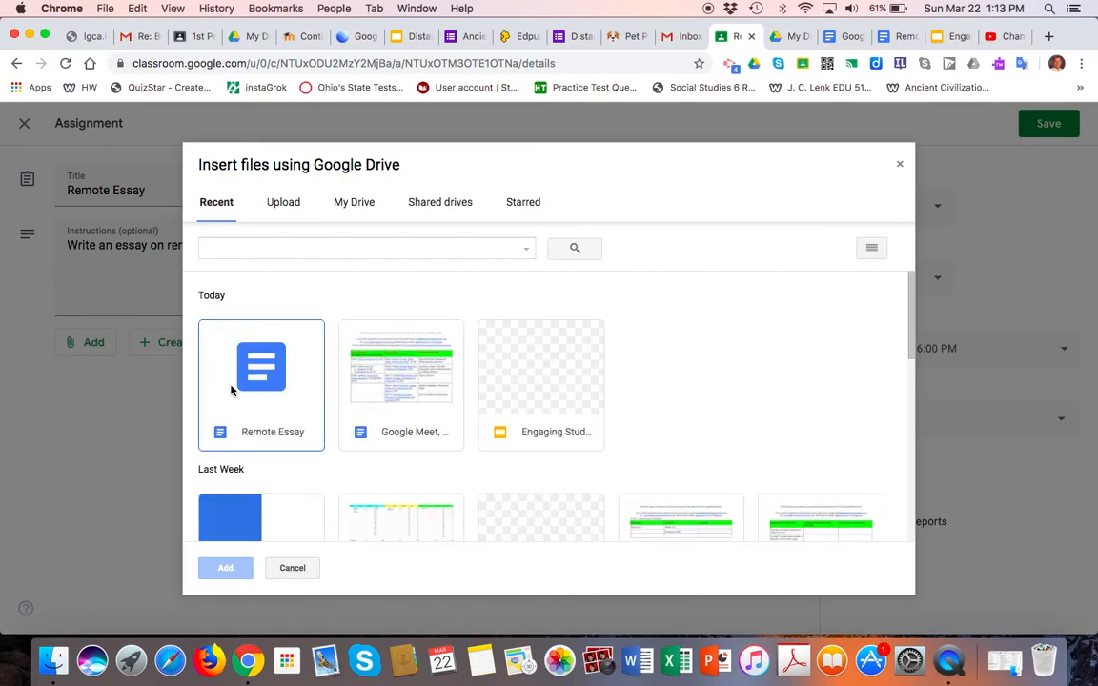
left_click(230, 399)
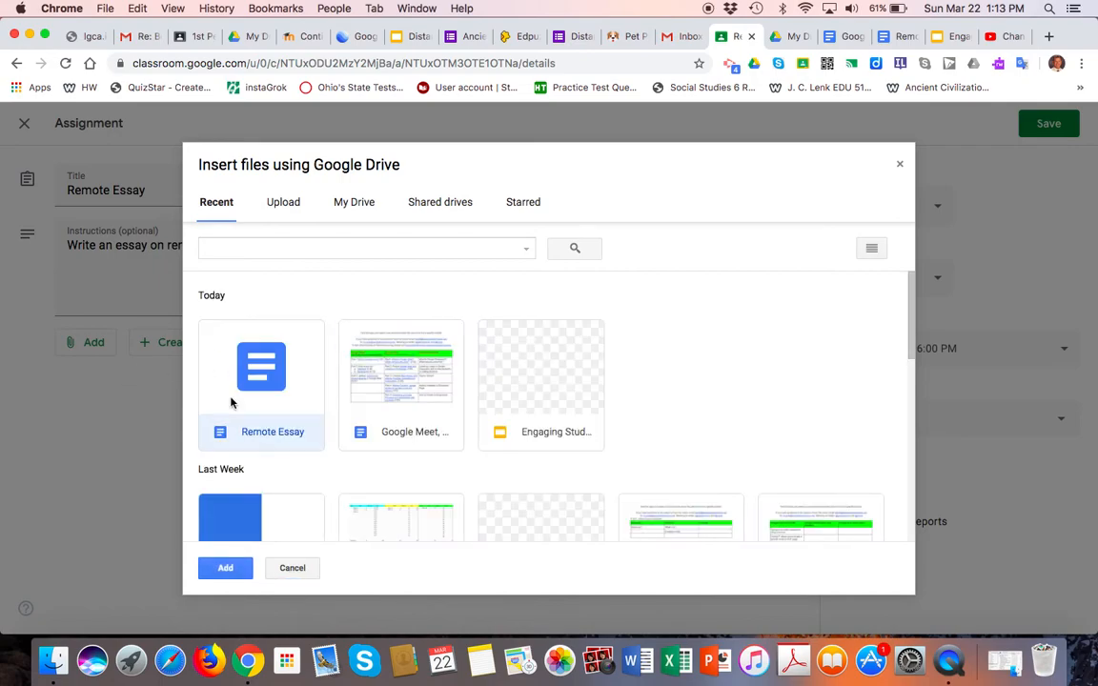
left_click(226, 570)
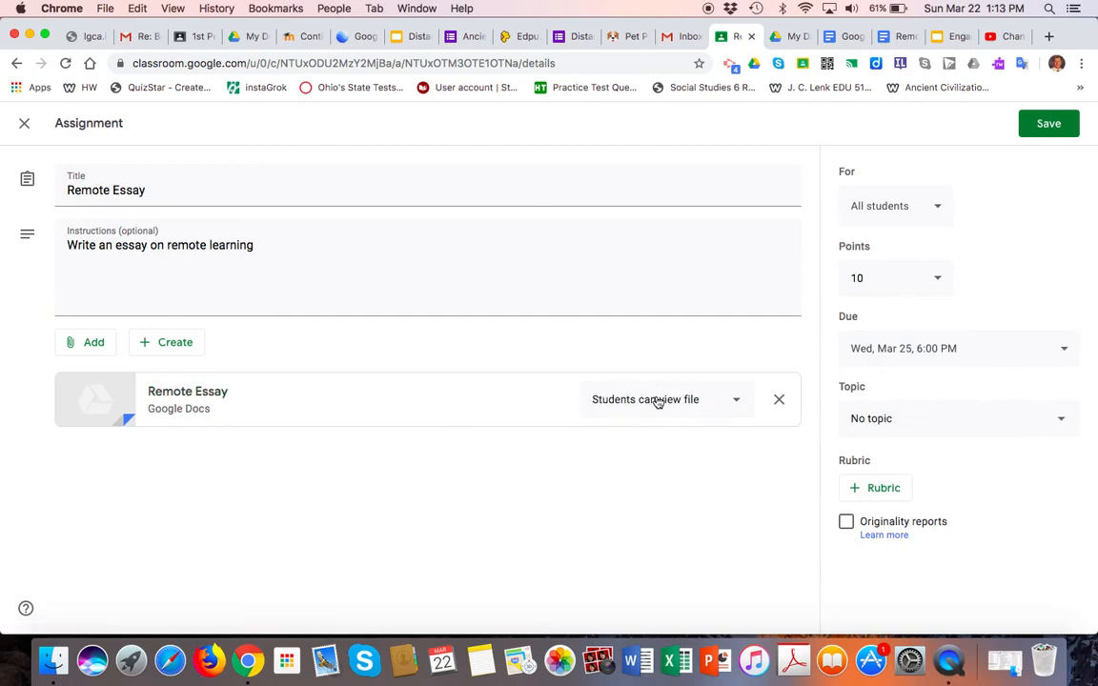
Step: Choose "Students can view file" as the attached document's student access and save the assignment
left_click(737, 404)
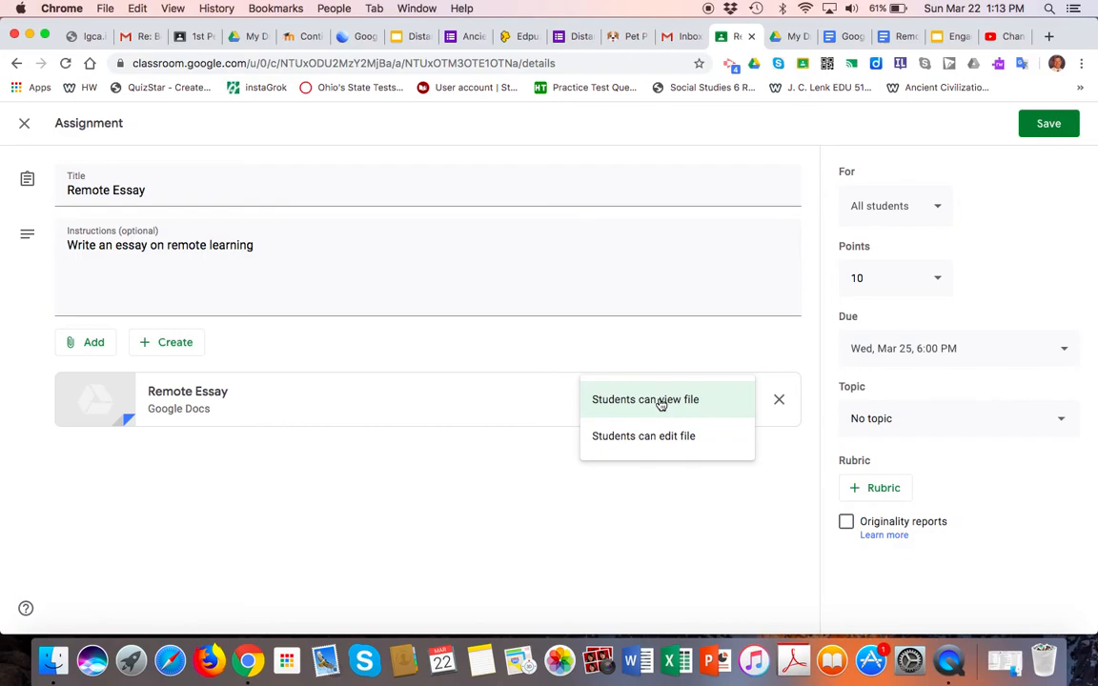
left_click(631, 404)
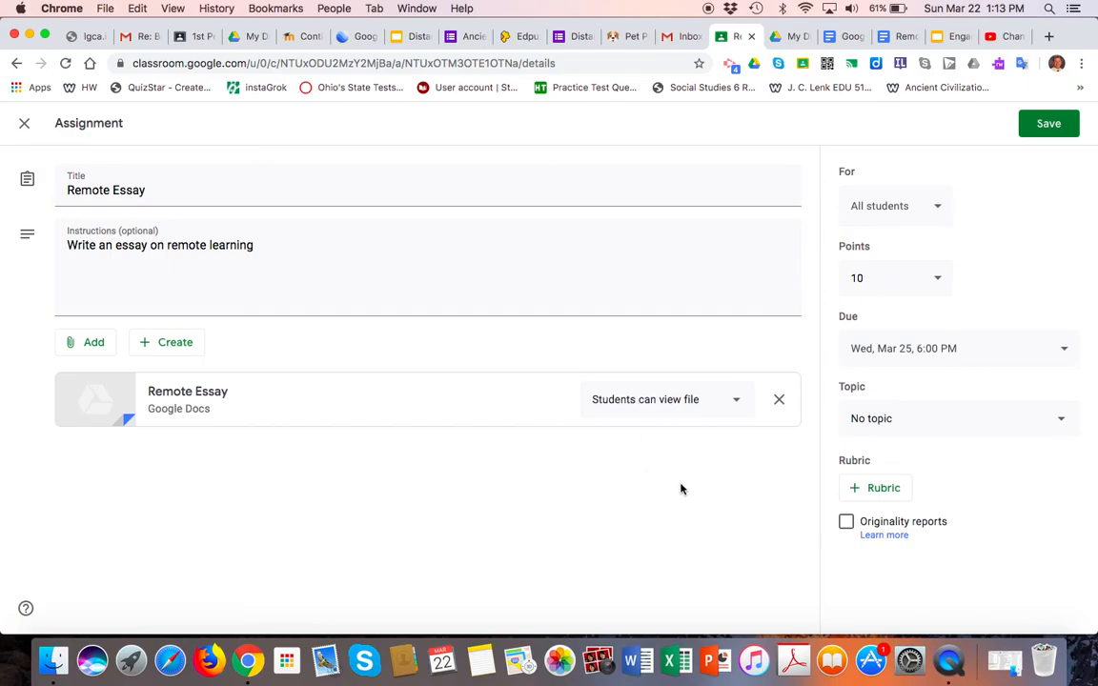
left_click(1048, 124)
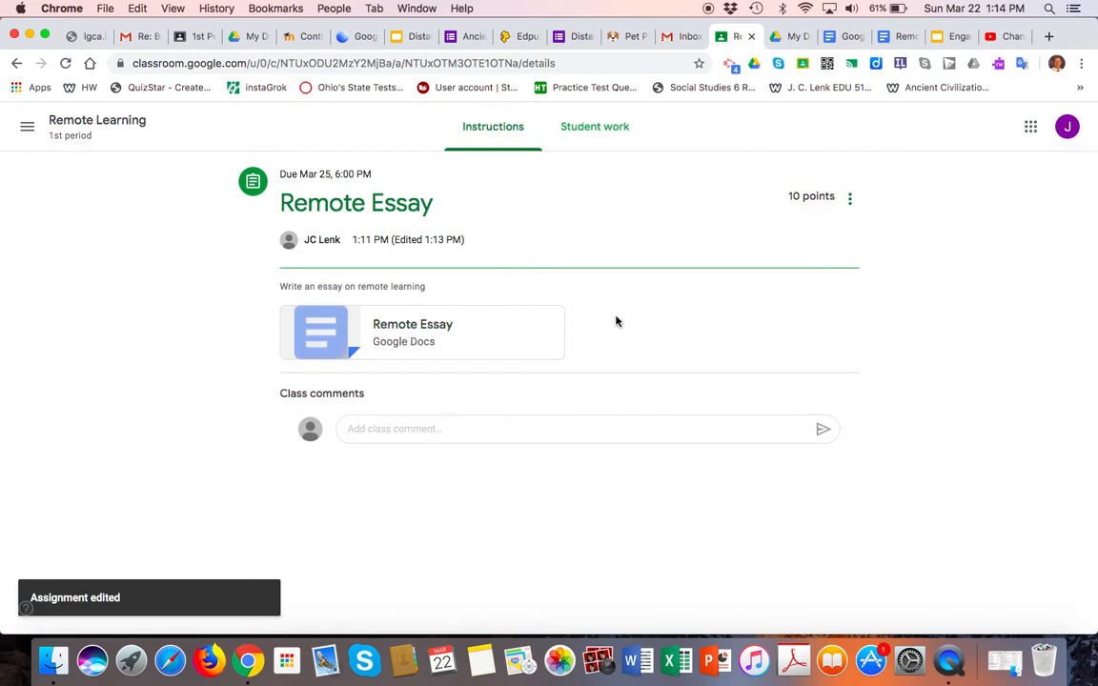
Step: Go back to the Remote Learning class and check the Remote Essay assignment on its Classwork page
left_click(69, 116)
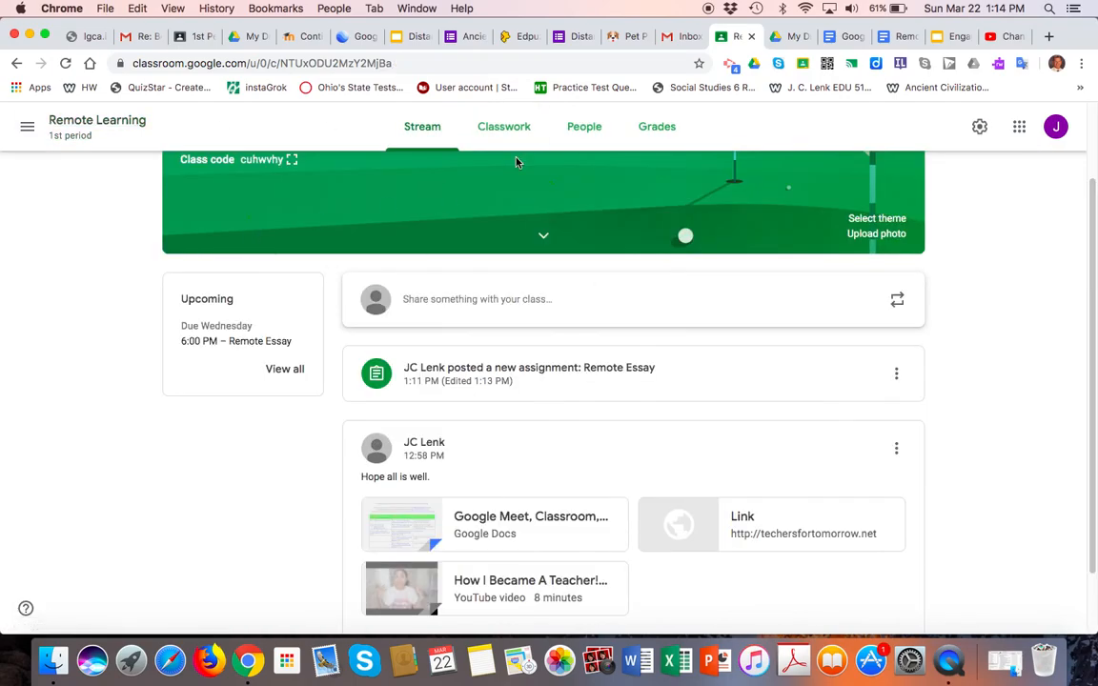
left_click(501, 131)
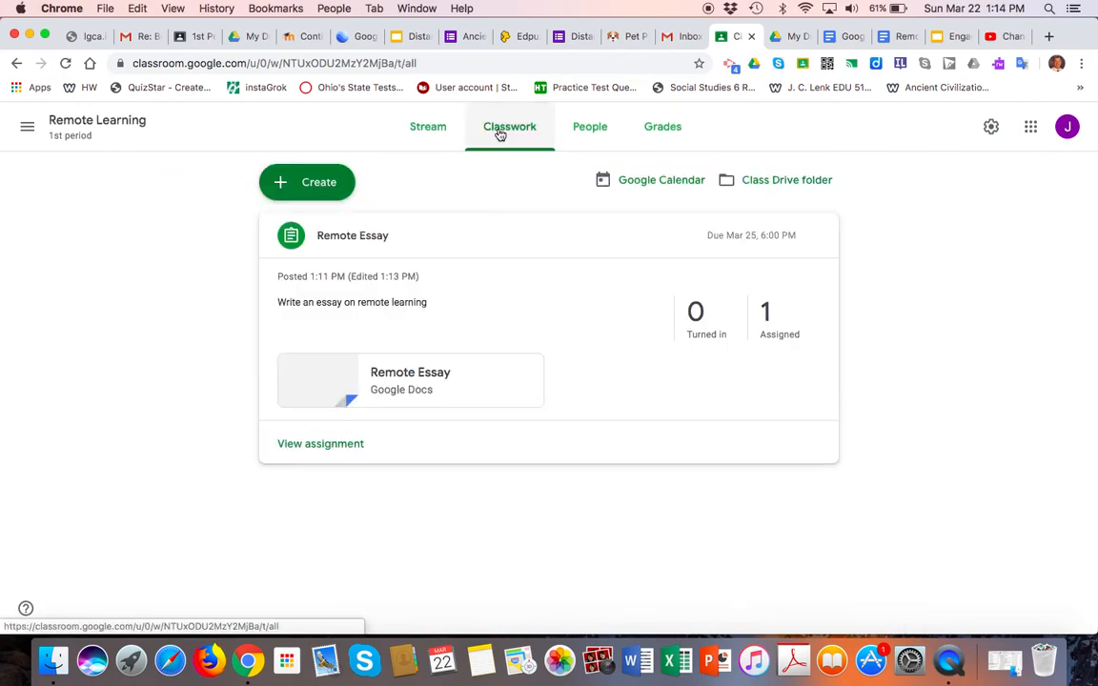